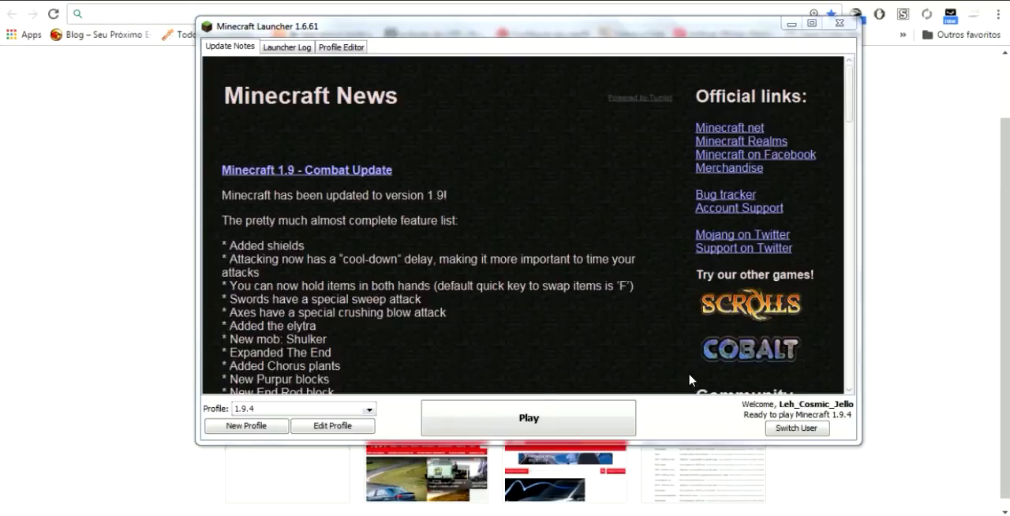
Keep the 1.9.4 profile chosen, check its Use version is release 1.9.4 and save it
left_click(365, 408)
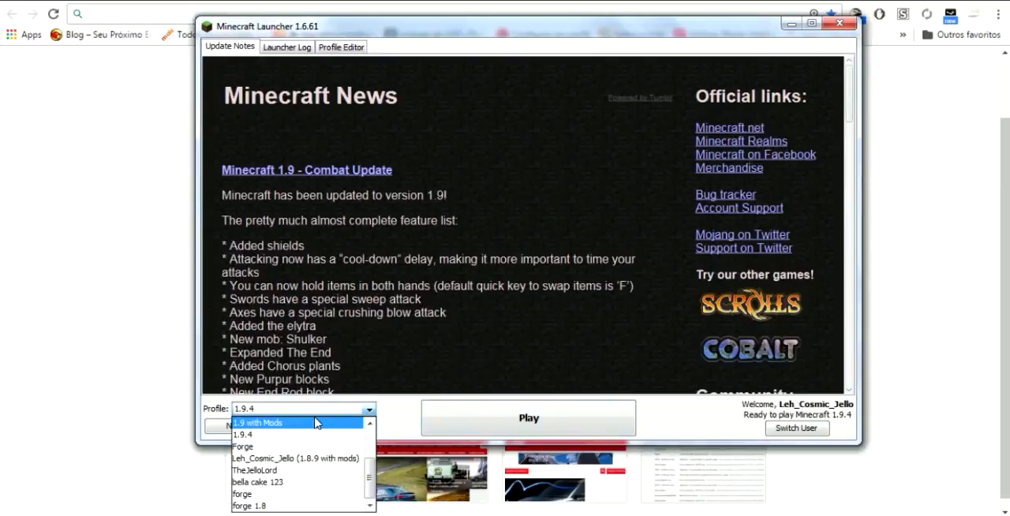
left_click(366, 409)
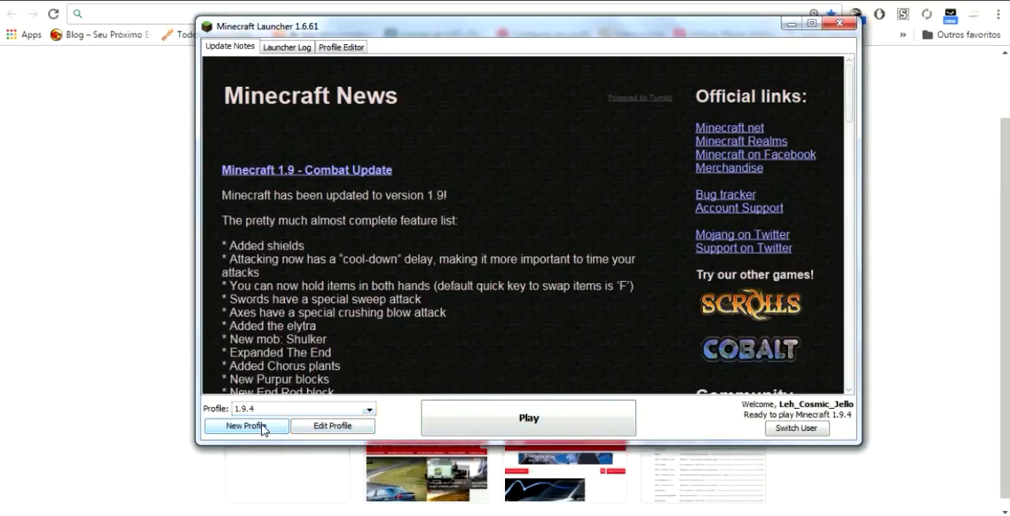
left_click(326, 427)
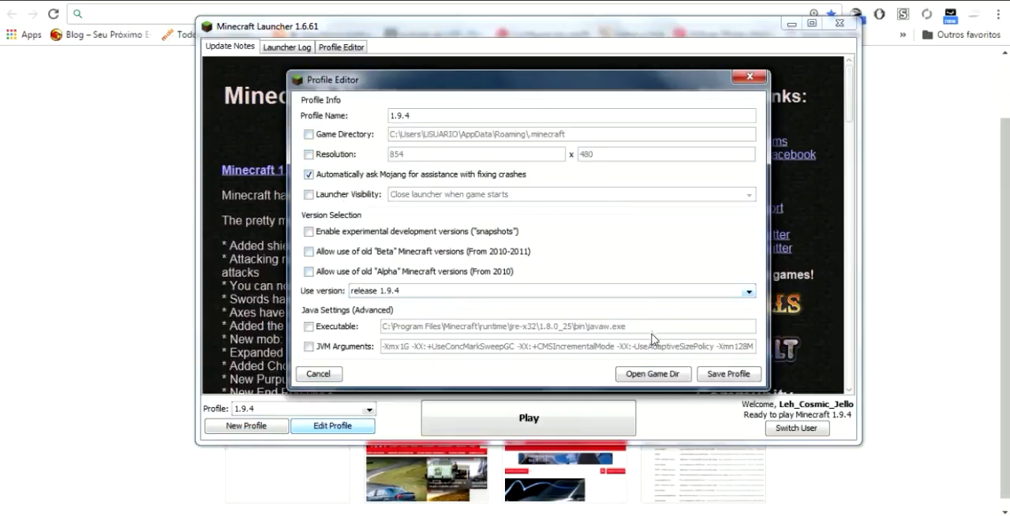
left_click(728, 374)
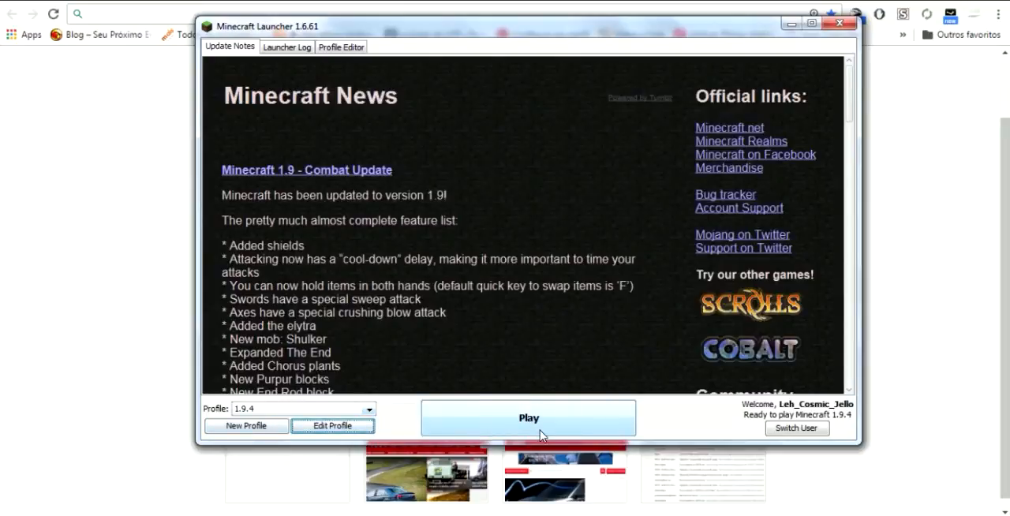
Close the launcher, reach optifine.net/downloads, search Google for forge and start the OptiFine 1.9.4 HD U B4 download
left_click(842, 27)
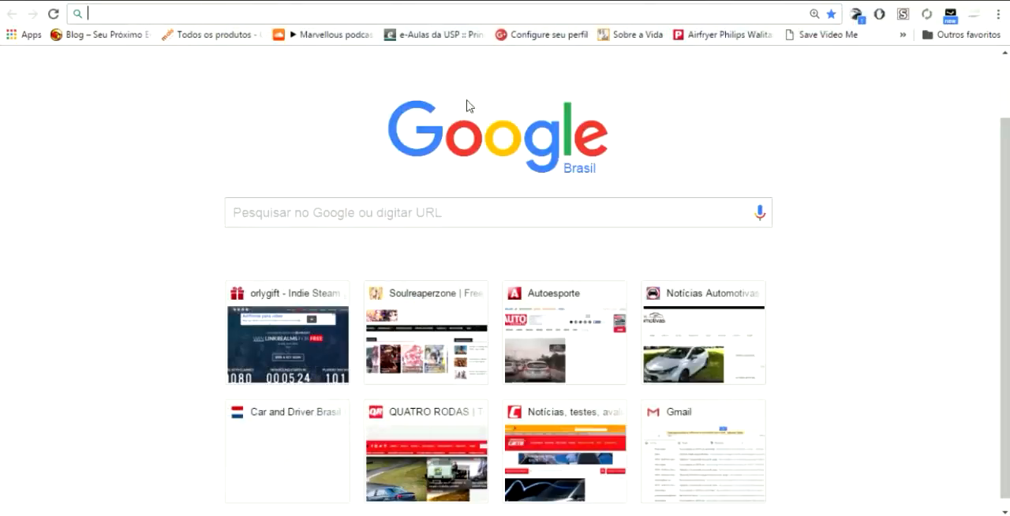
type("optifine.net")
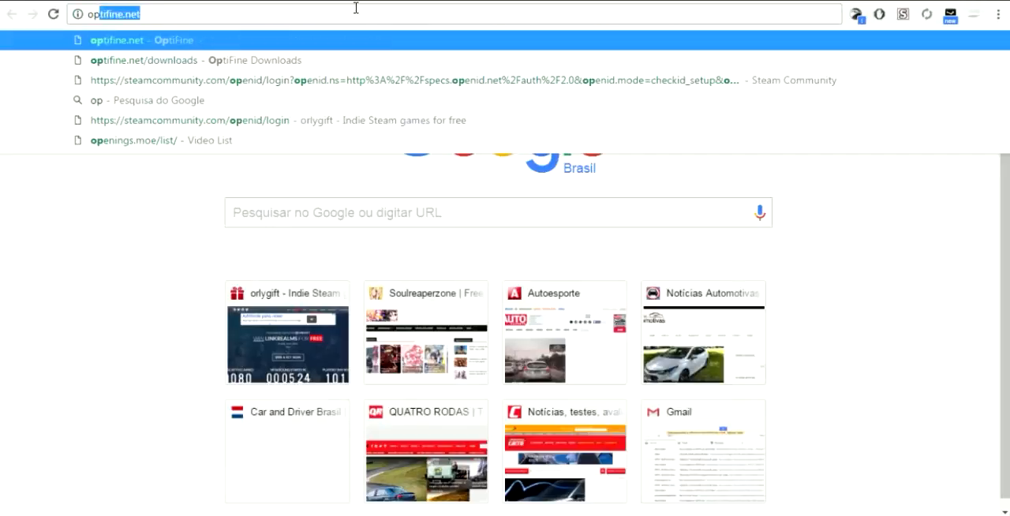
key("Down")
key("Return")
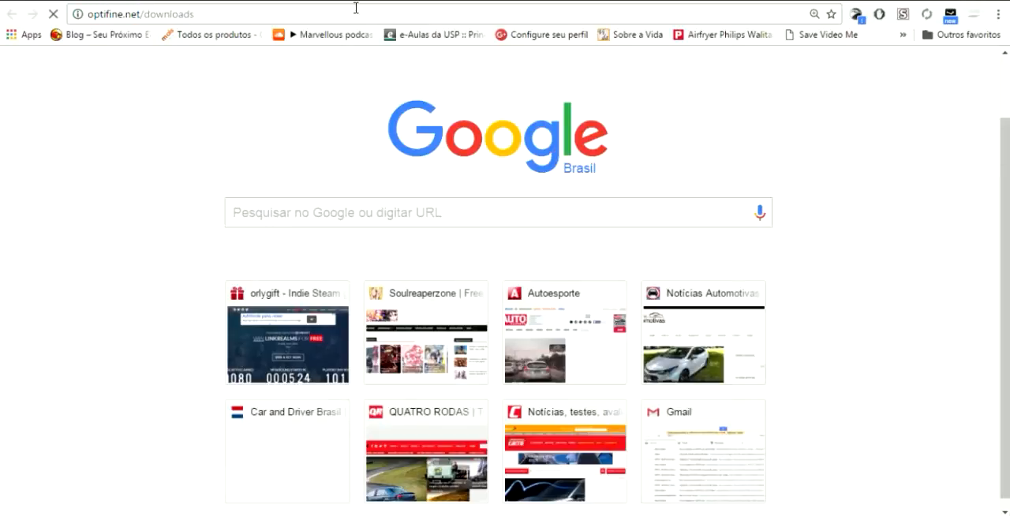
key("Escape")
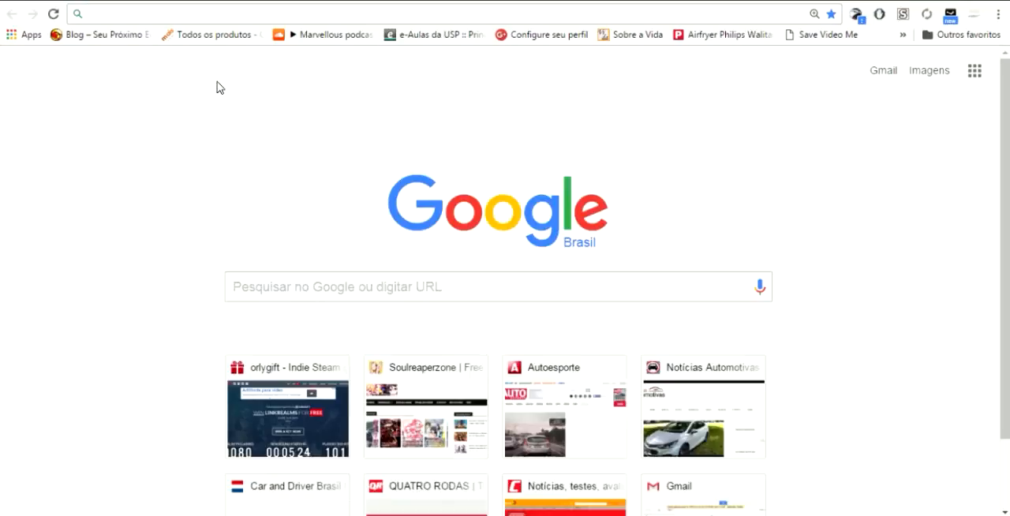
type("forge")
key("Return")
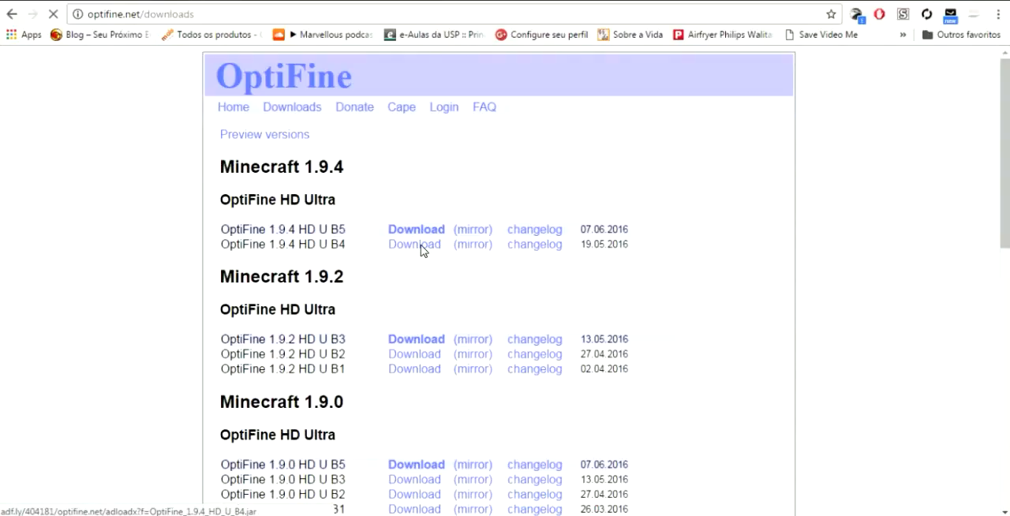
left_click(424, 247)
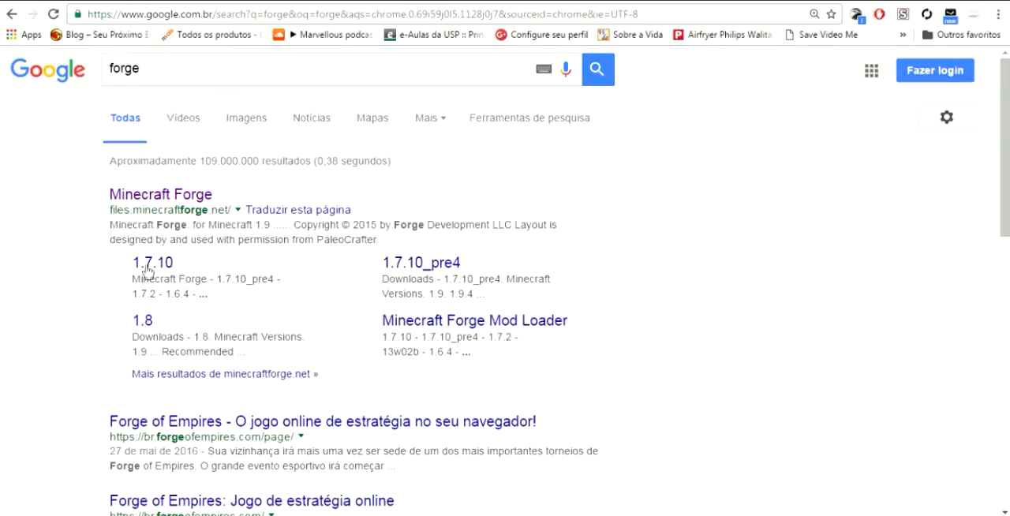
Open the Minecraft Forge files site, pick version 1.9.4 and request the latest Installer download
left_click(185, 197)
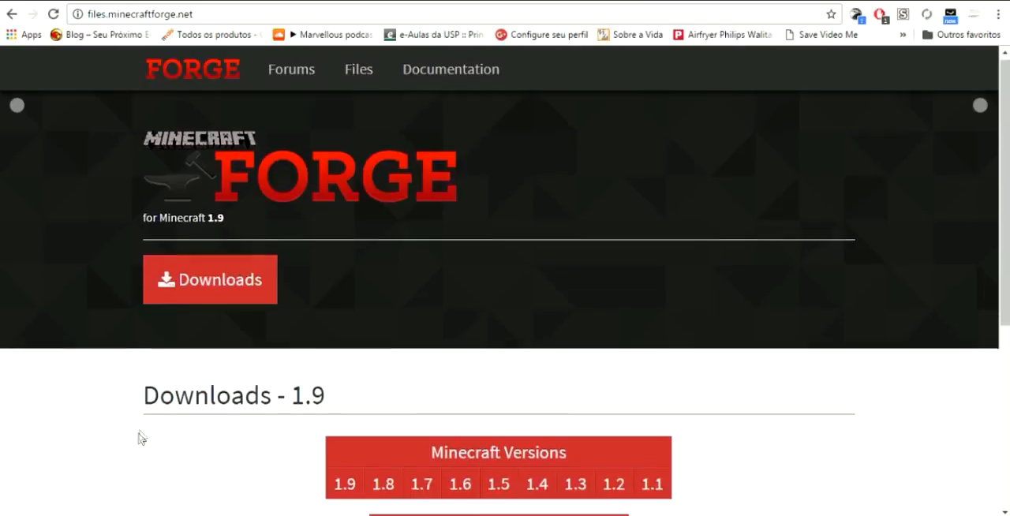
scroll(138, 437, "down", 4)
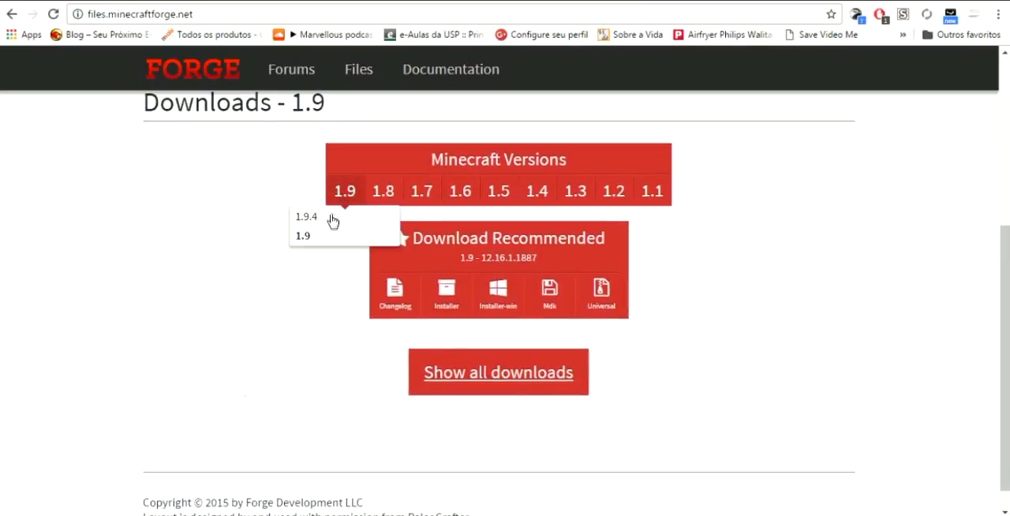
left_click(312, 217)
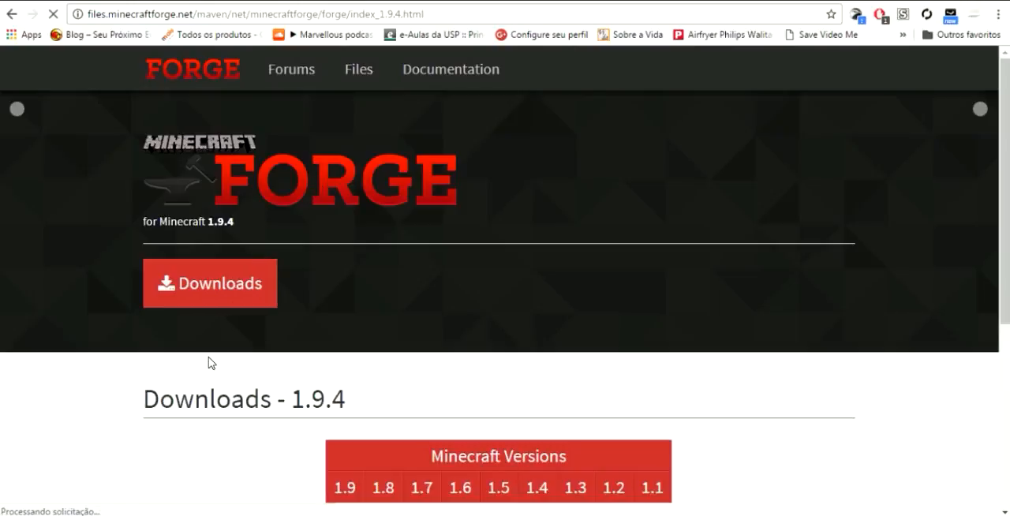
scroll(300, 466, "down", 2)
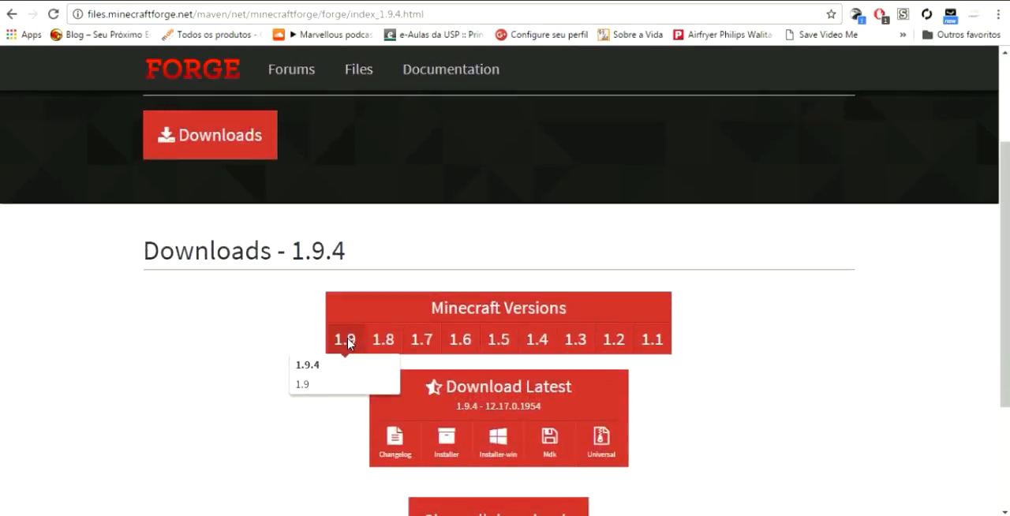
scroll(237, 340, "down", 3)
left_click(446, 270)
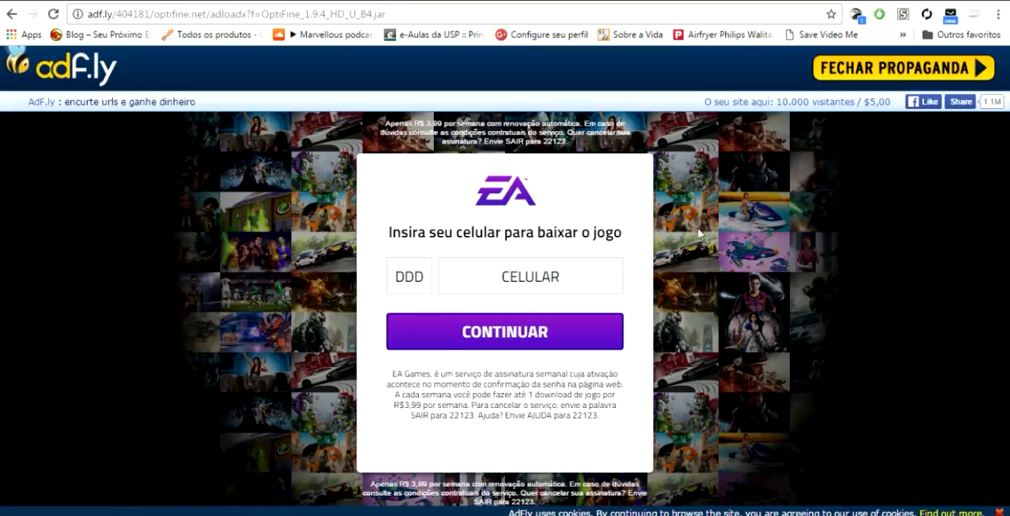
Skip the ads to start the OptiFine 1.9.4 HD U B4 and Forge 1.9.4 jar downloads, closing stray folder windows
left_click(947, 77)
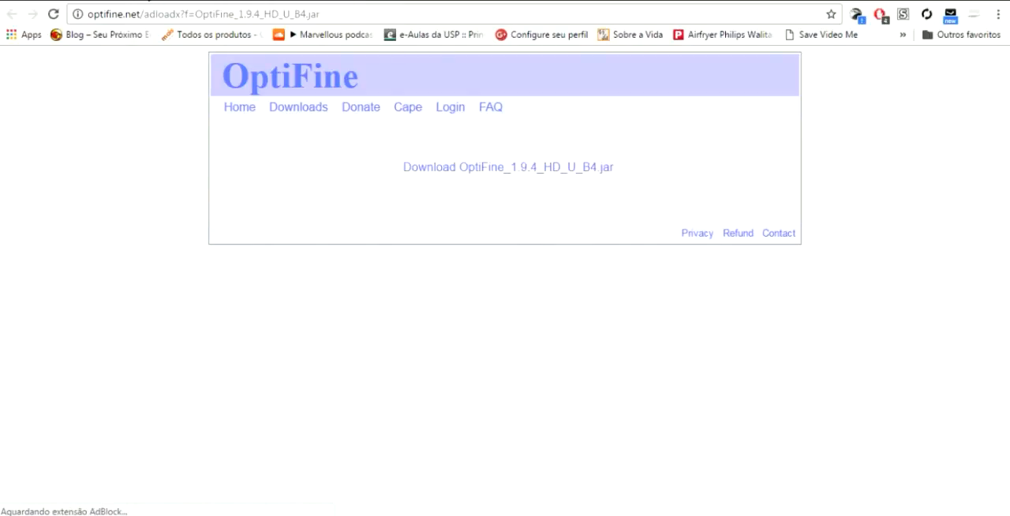
left_click(466, 168)
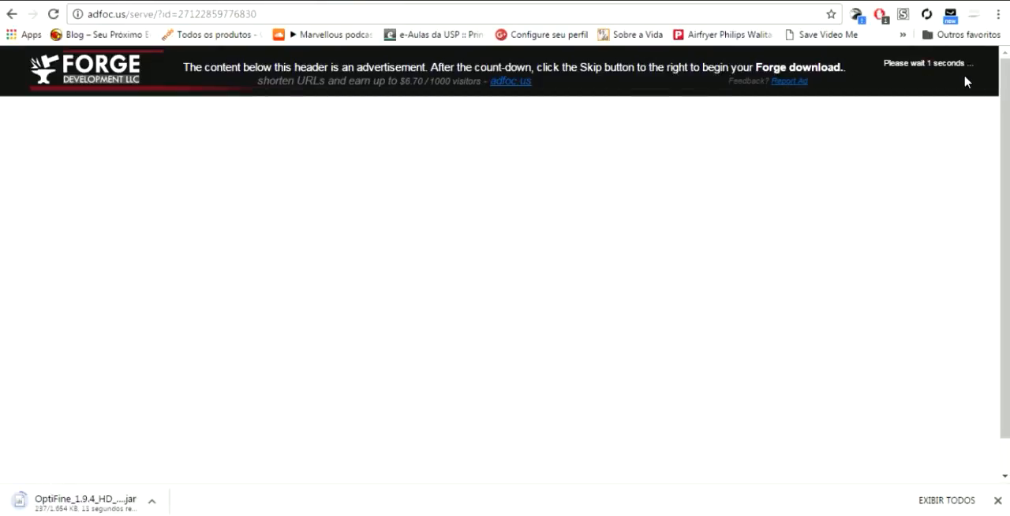
left_click(967, 81)
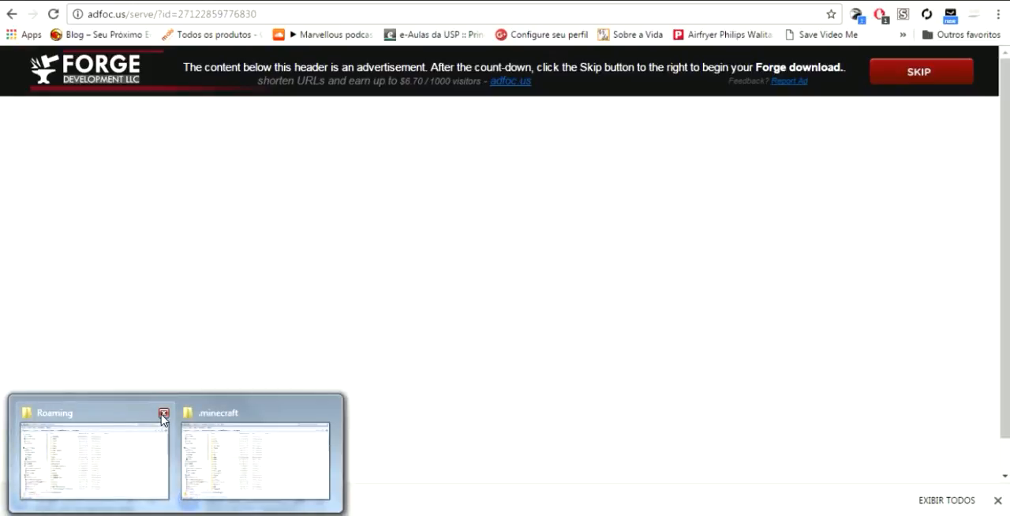
left_click(164, 413)
left_click(179, 414)
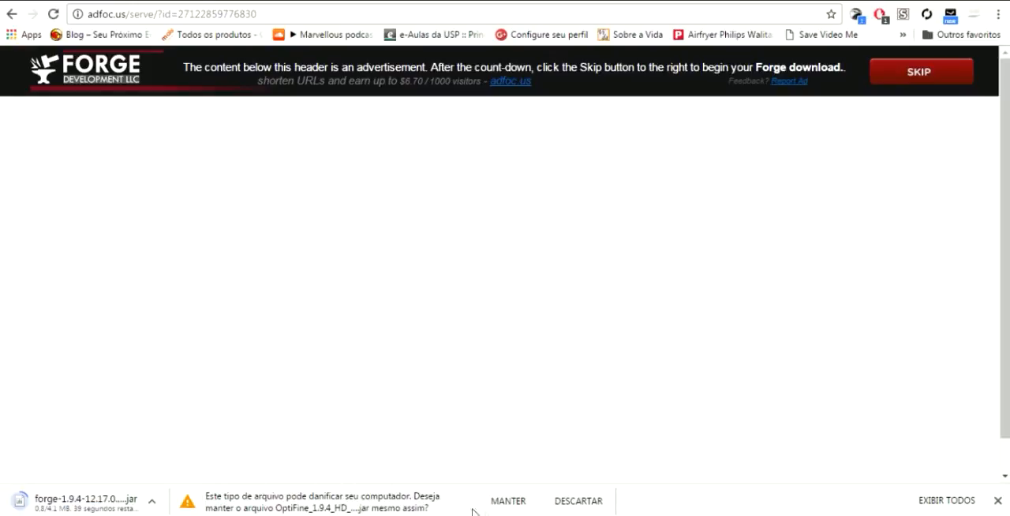
Keep both downloaded jars despite Chrome's warnings and launch the Forge installer
left_click(509, 505)
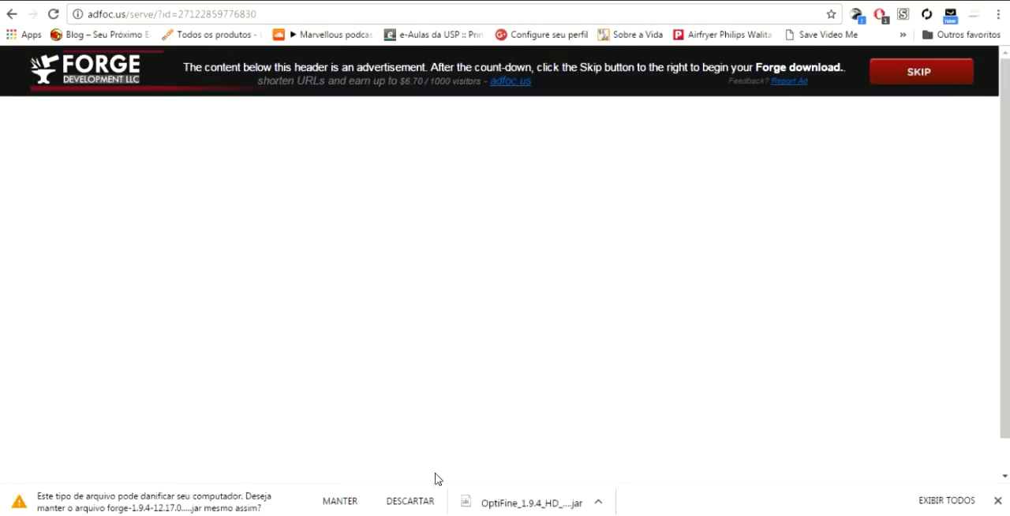
left_click(340, 501)
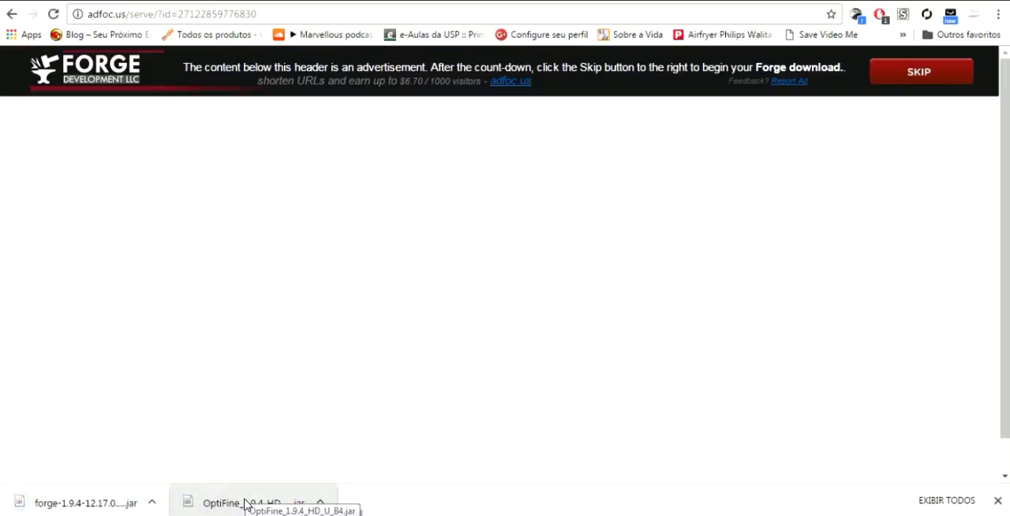
left_click(87, 503)
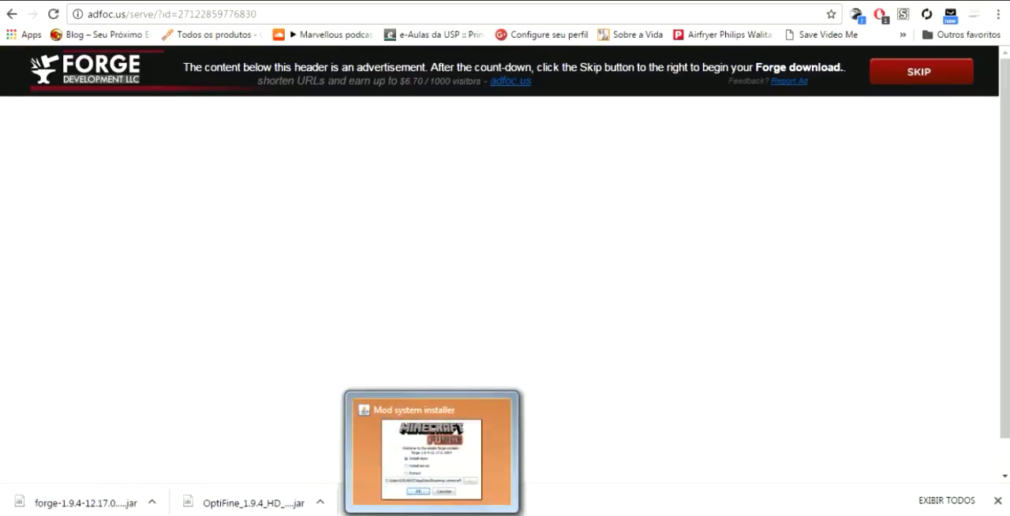
left_click(432, 450)
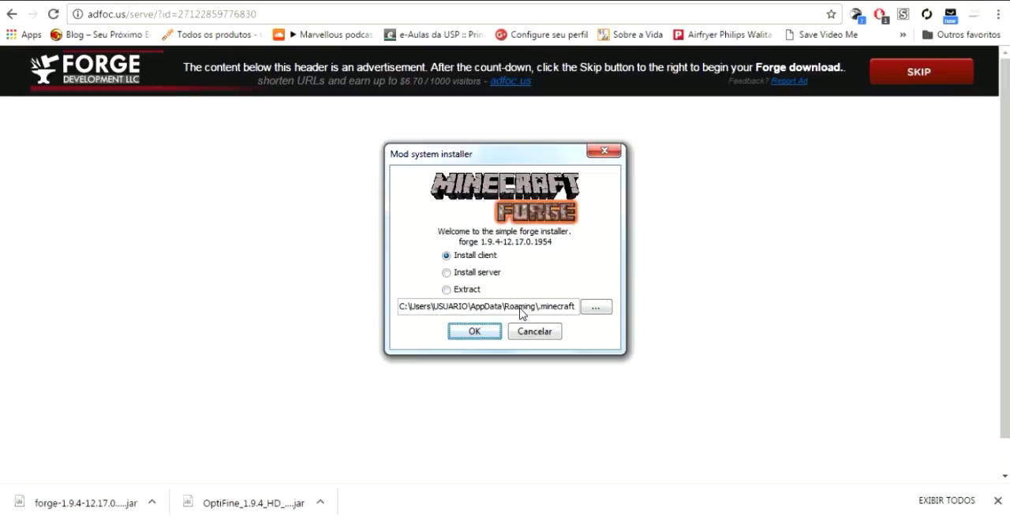
Install the Forge client into .minecraft, dismiss the success message and bring up the Run box
left_click(485, 333)
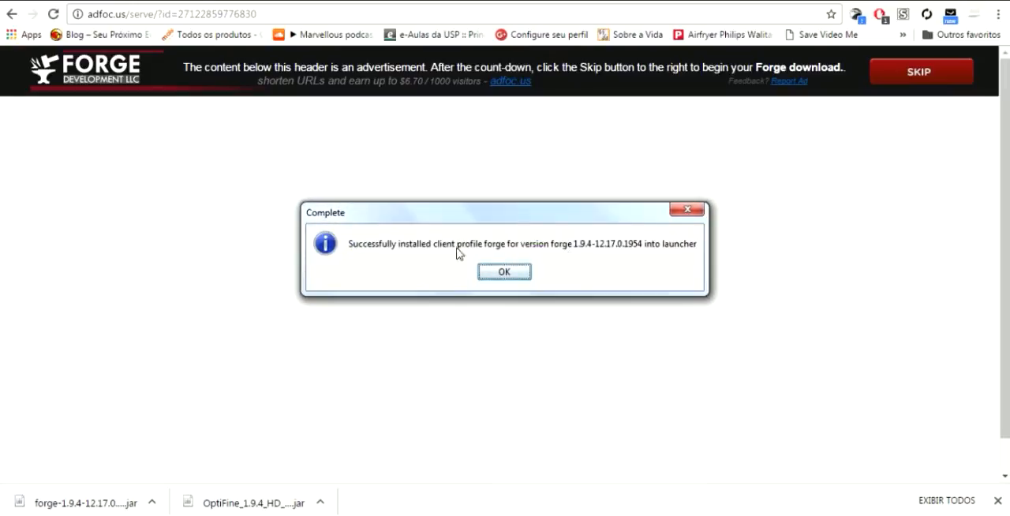
left_click(504, 272)
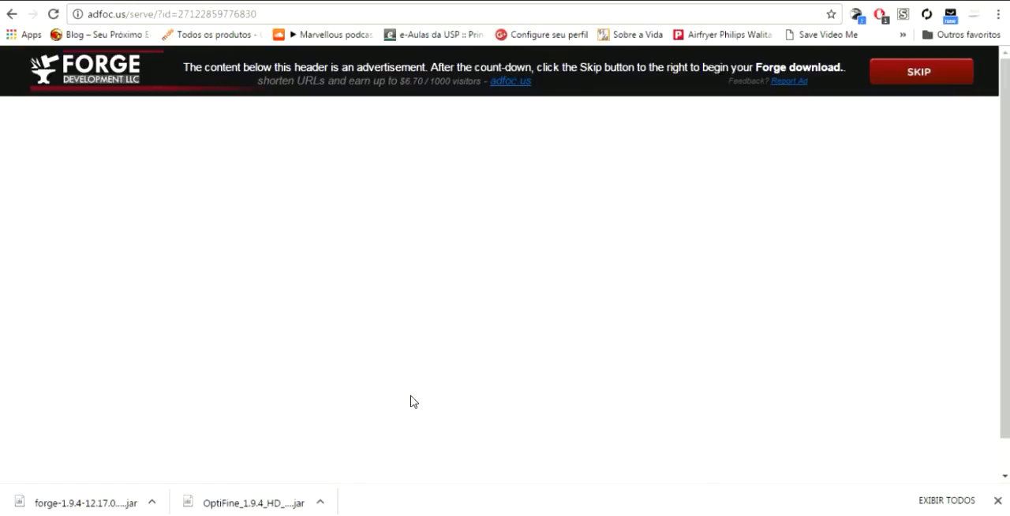
key("super+r")
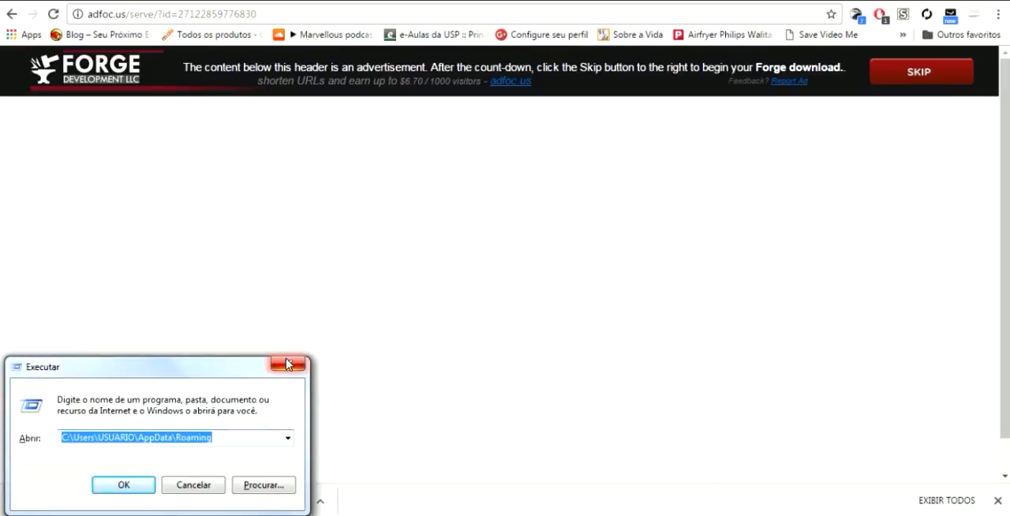
Dismiss the Run box and open the Roaming folder by searching %appdata% from the Start menu
left_click(292, 367)
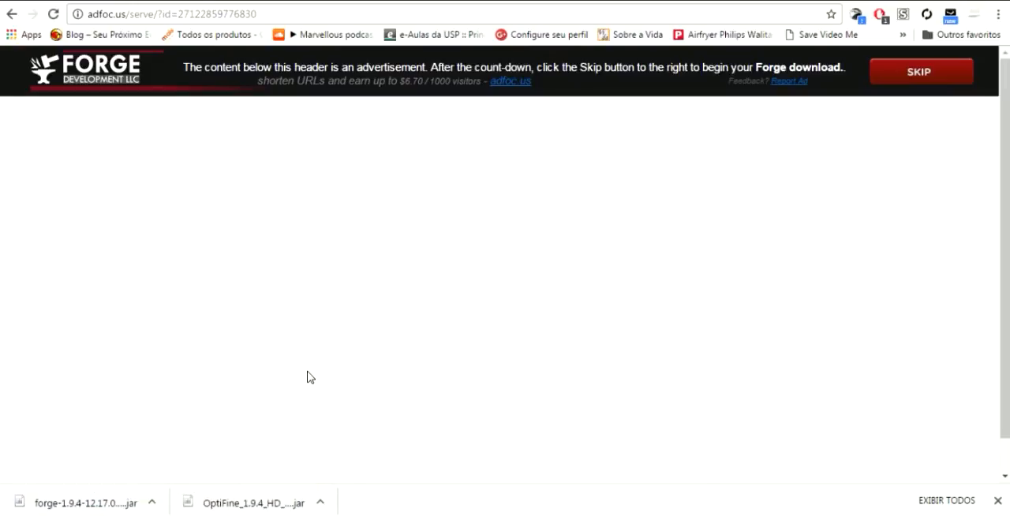
key("super")
key("Escape")
key("super")
type("%a")
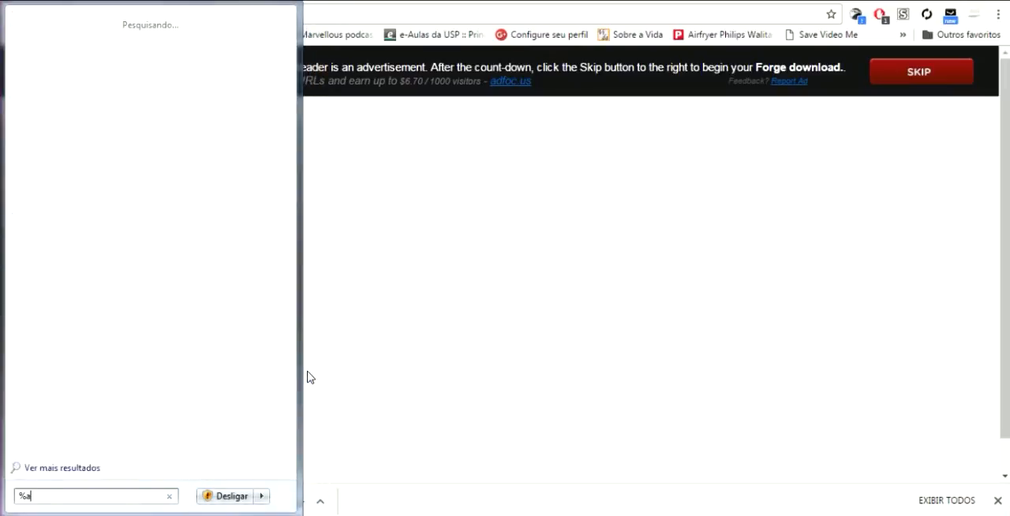
type("ppdat")
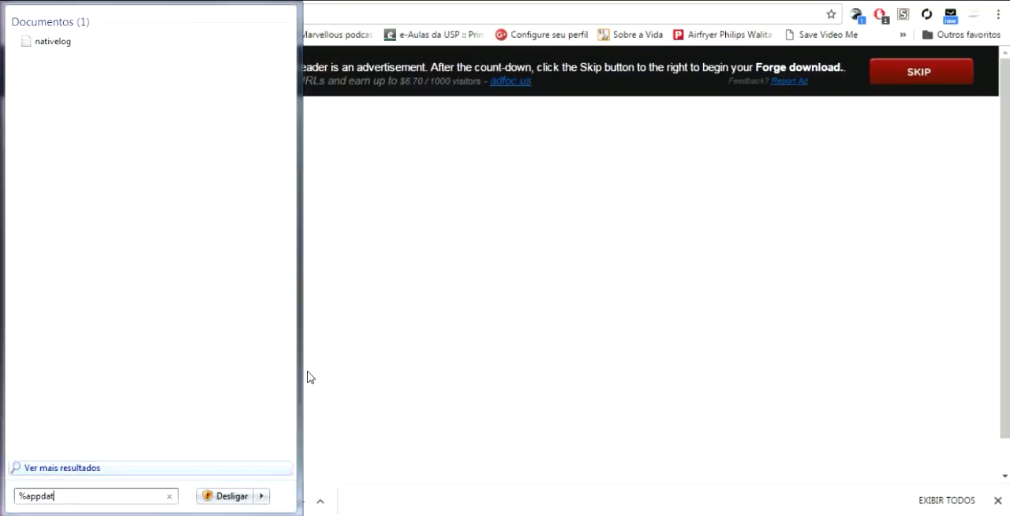
type("a%")
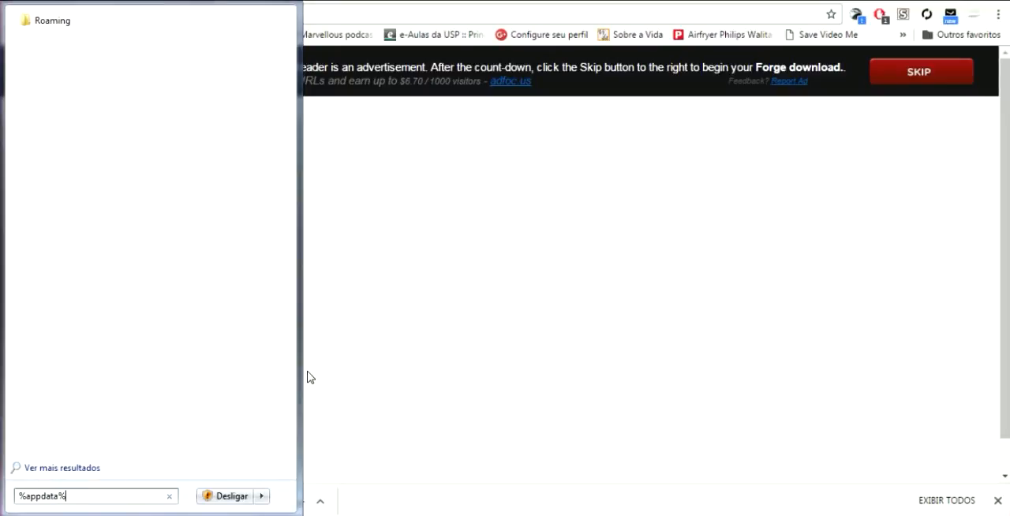
key("Return")
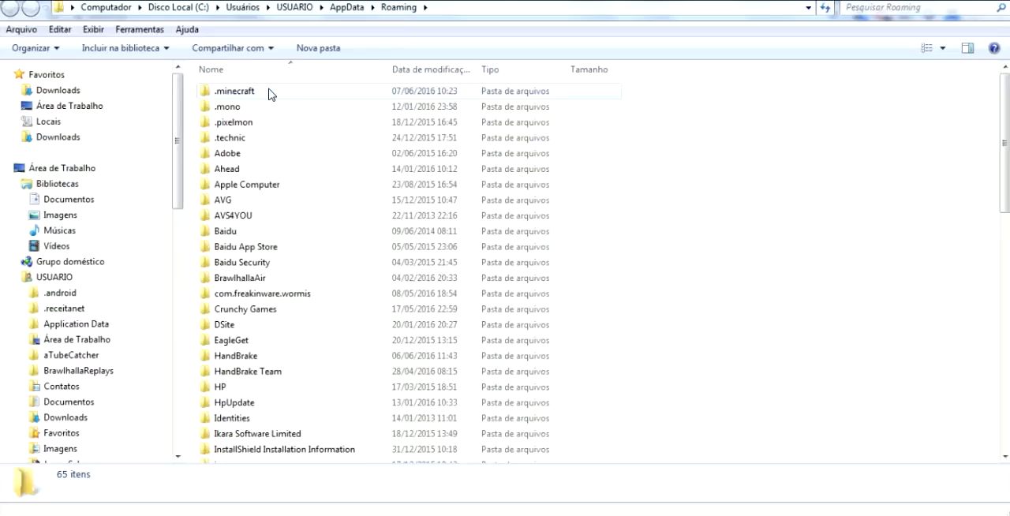
Open .minecraft, look inside its empty mods folder, go back up and switch between the Explorer windows
double_click(289, 97)
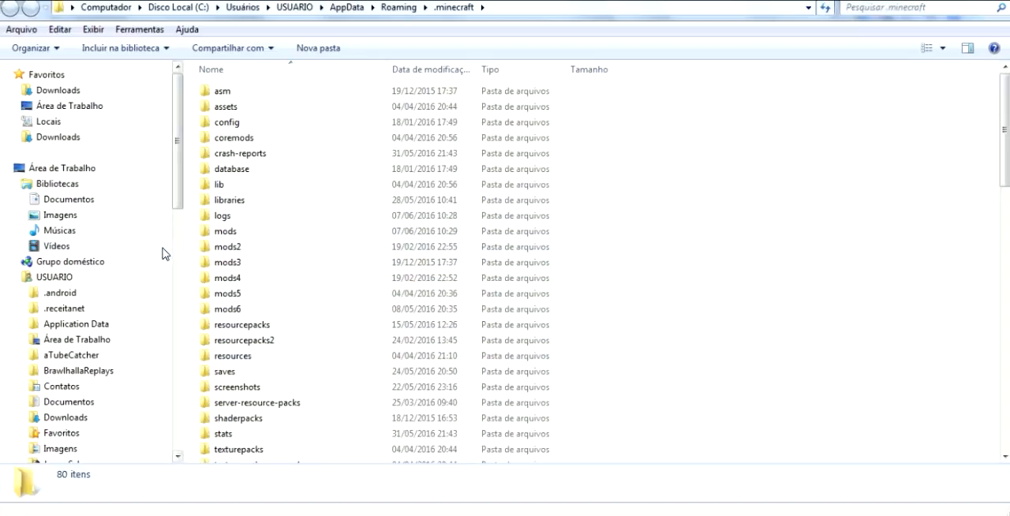
left_click(239, 234)
double_click(240, 233)
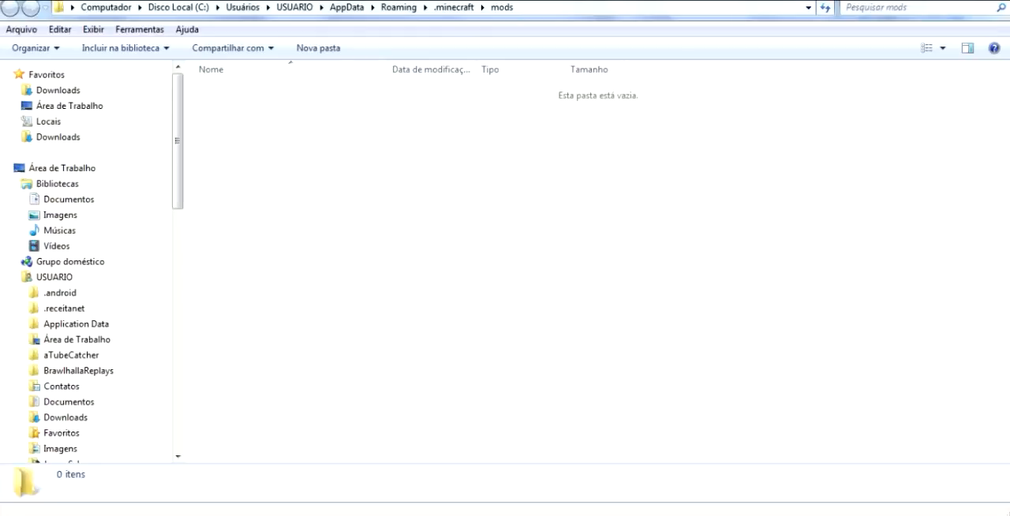
key("BackSpace")
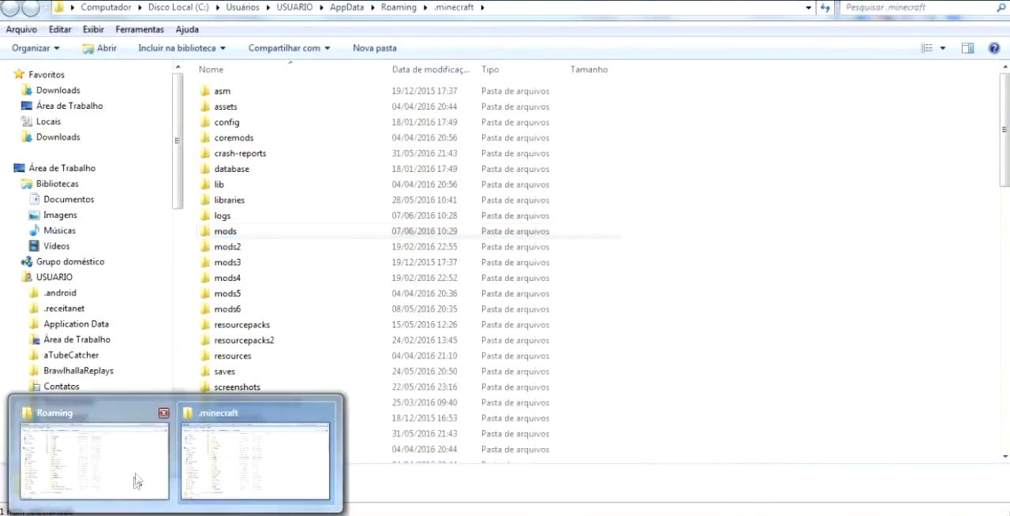
left_click(135, 474)
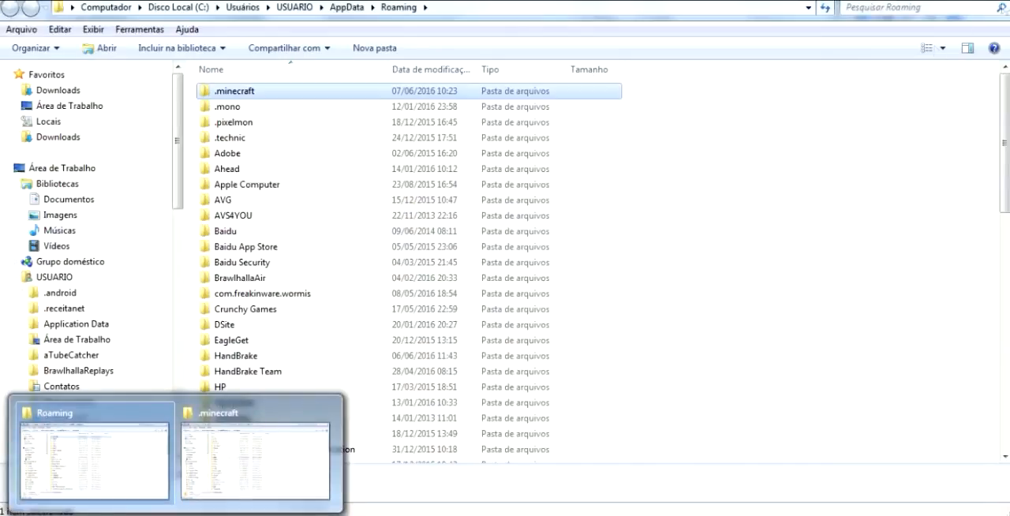
left_click(91, 474)
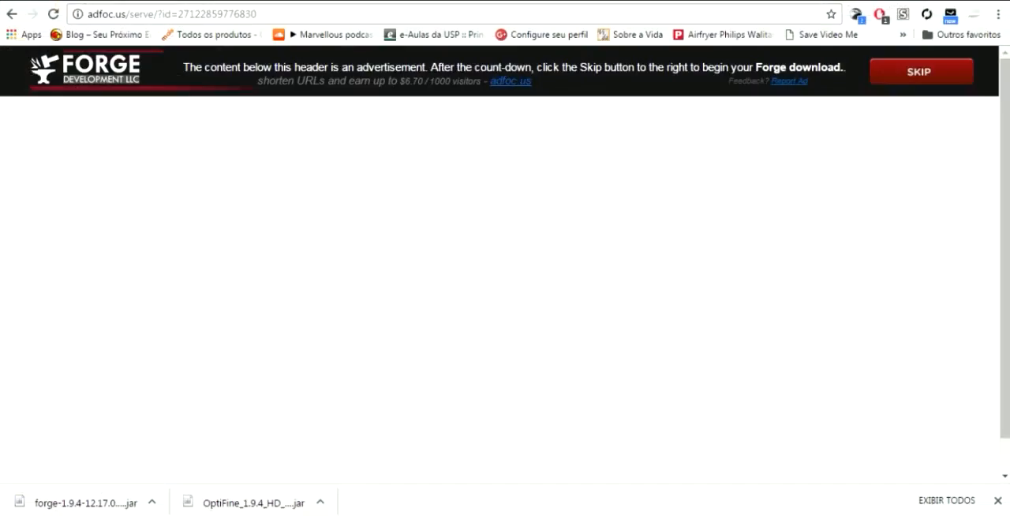
Reveal the downloaded OptiFine_1.9.4_HD_U_B4 jar in its Downloads folder from Chrome's download bar
right_click(244, 502)
left_click(301, 453)
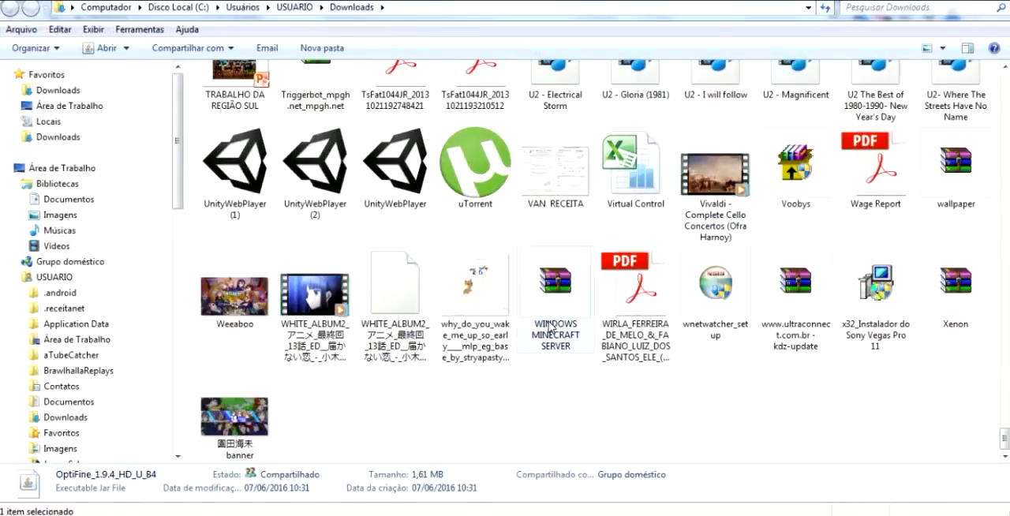
scroll(550, 327, "up", 5)
scroll(536, 347, "up", 3)
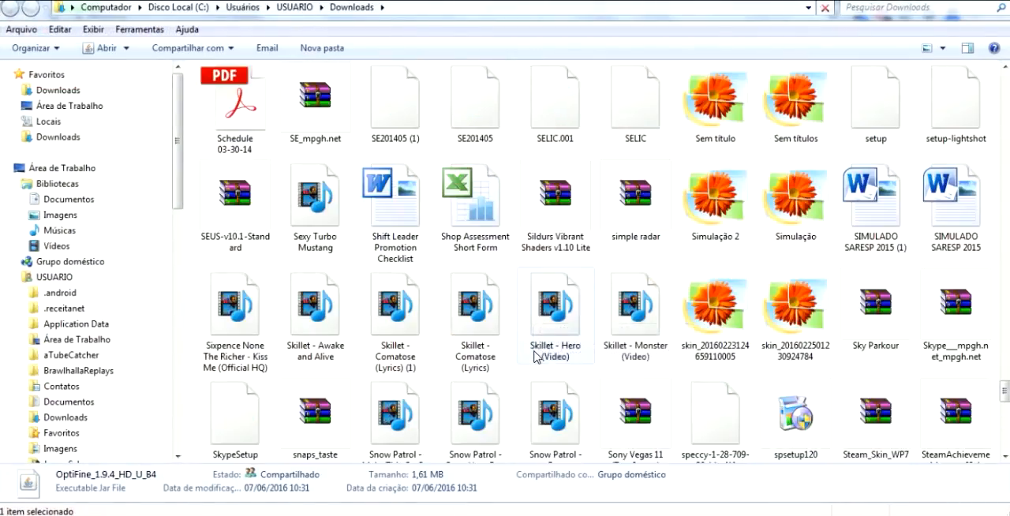
scroll(537, 356, "down", 5)
scroll(536, 357, "down", 4)
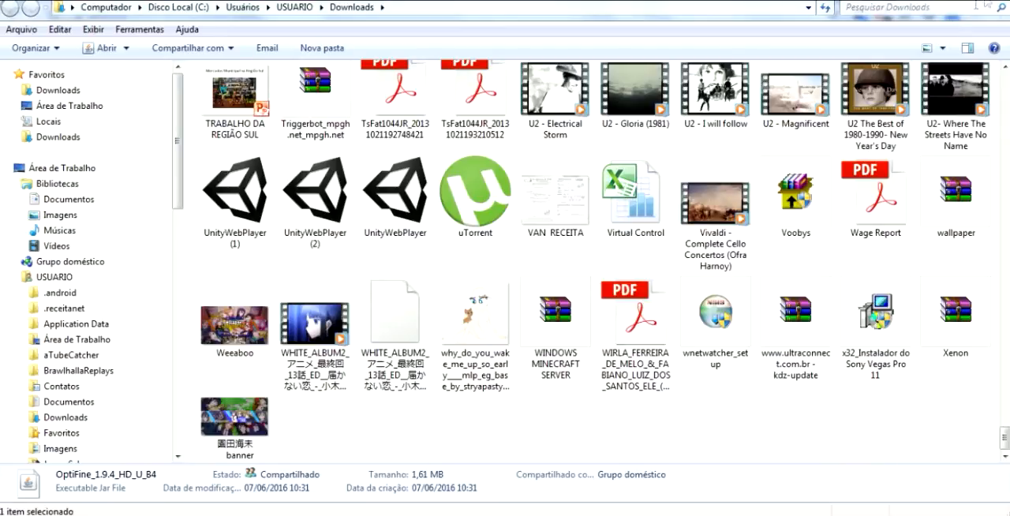
key("alt+Tab")
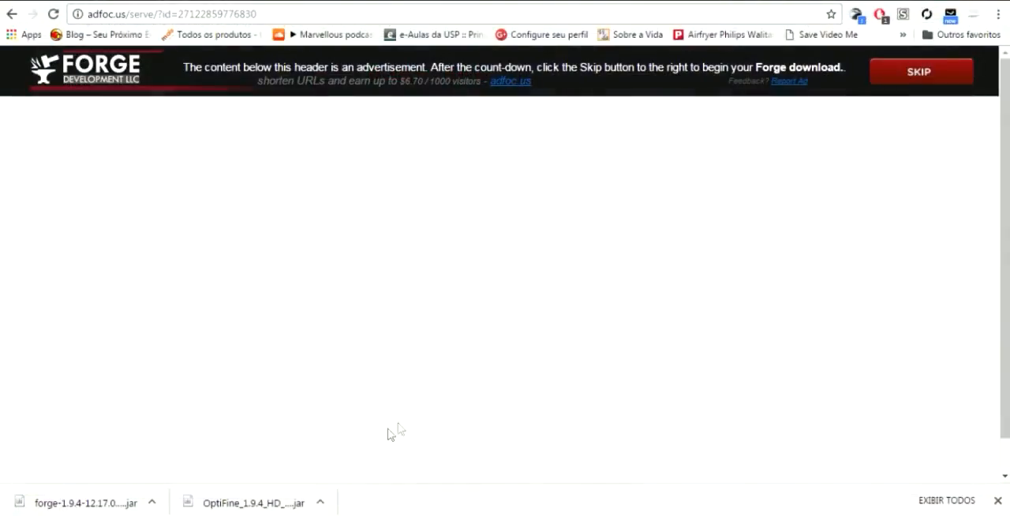
right_click(252, 503)
left_click(261, 474)
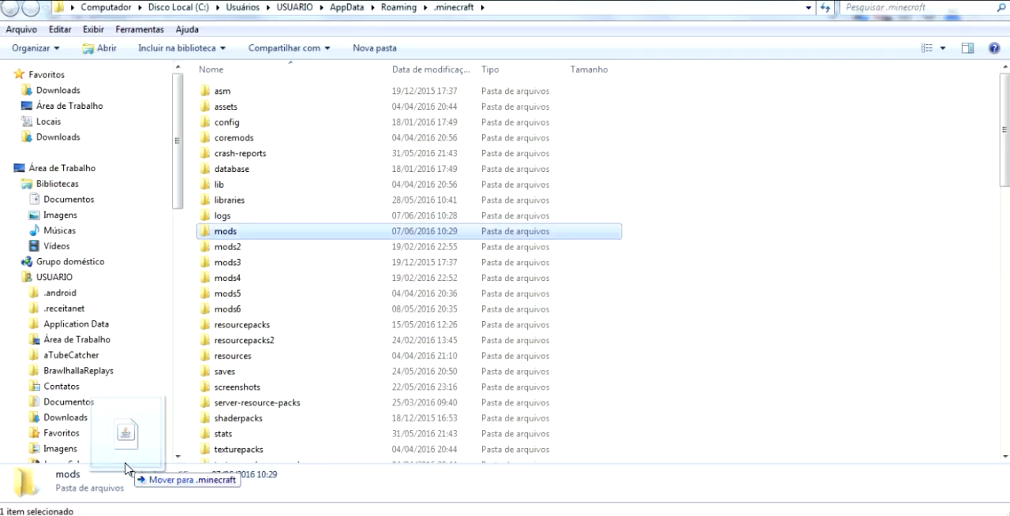
Drag the OptiFine jar from Downloads onto the mods folder inside .minecraft
left_click_drag(128, 469, 300, 237)
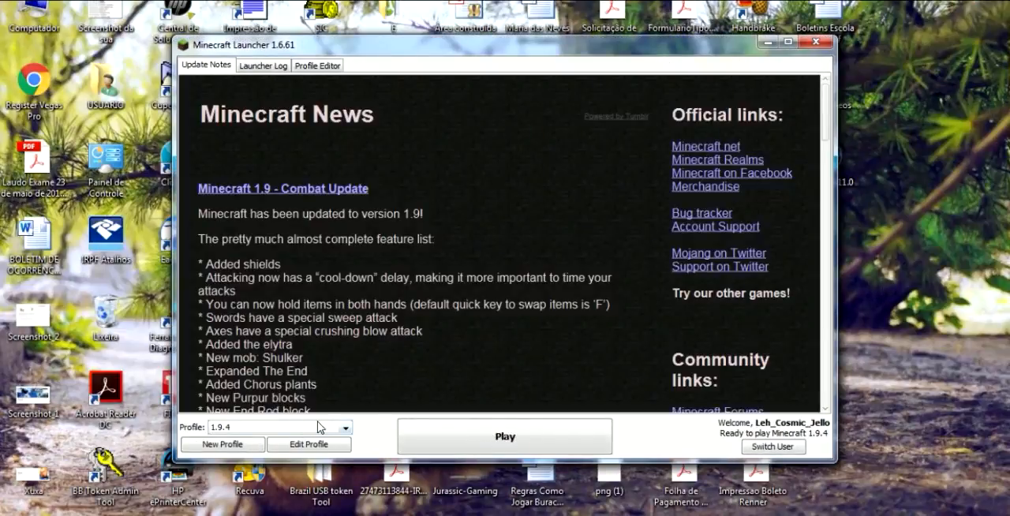
Set the 1.9.4 profile to release 1.9.4-forge1.9.4-12.17.0.1954, save it and hit Play
left_click(308, 445)
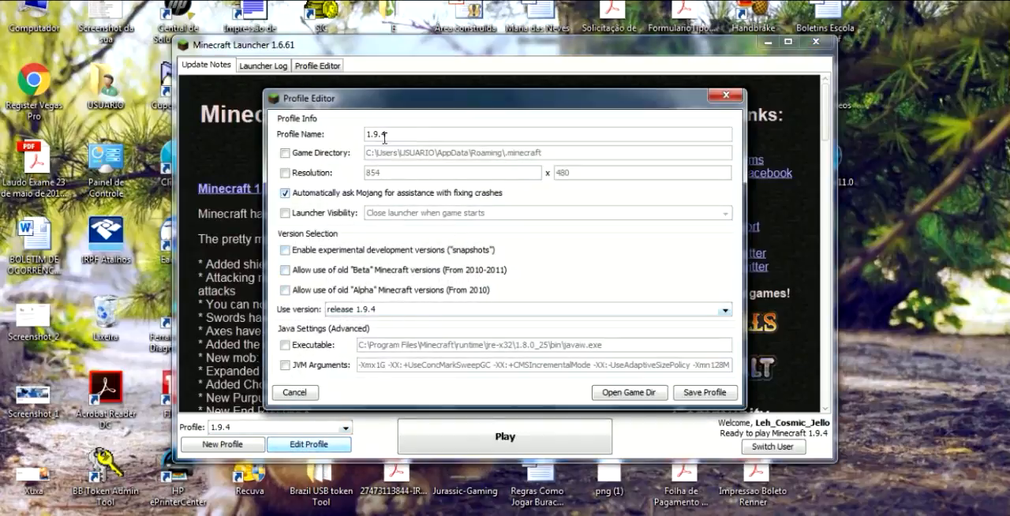
left_click(382, 310)
scroll(410, 363, "down", 10)
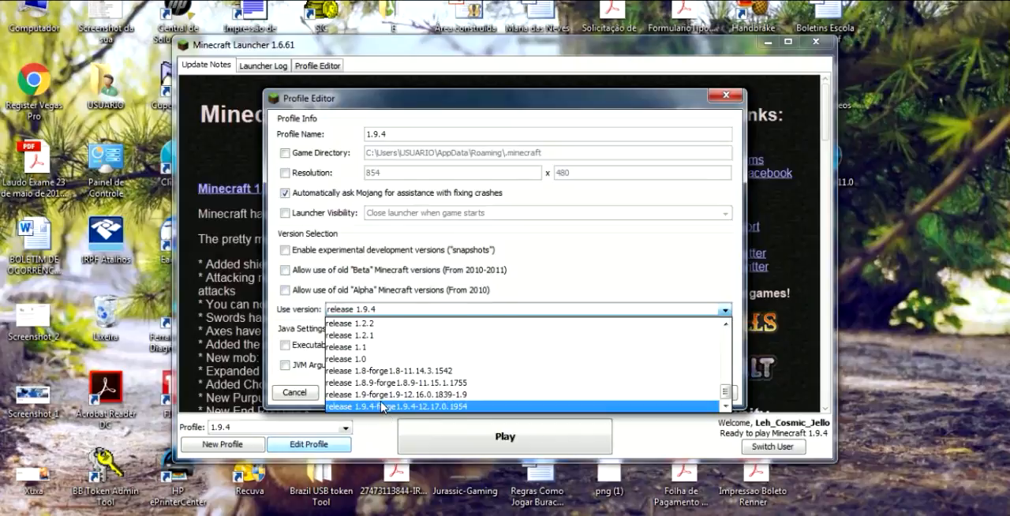
left_click(382, 406)
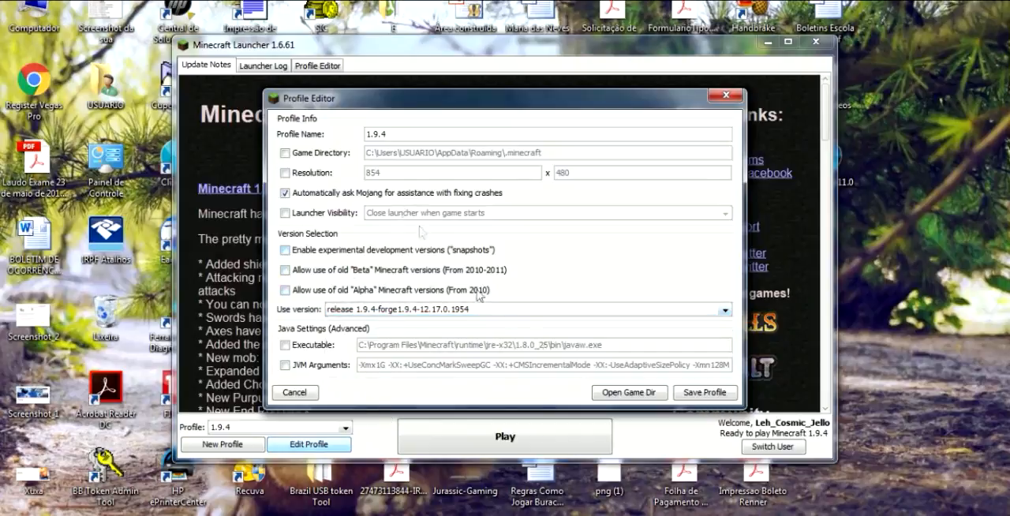
left_click(705, 392)
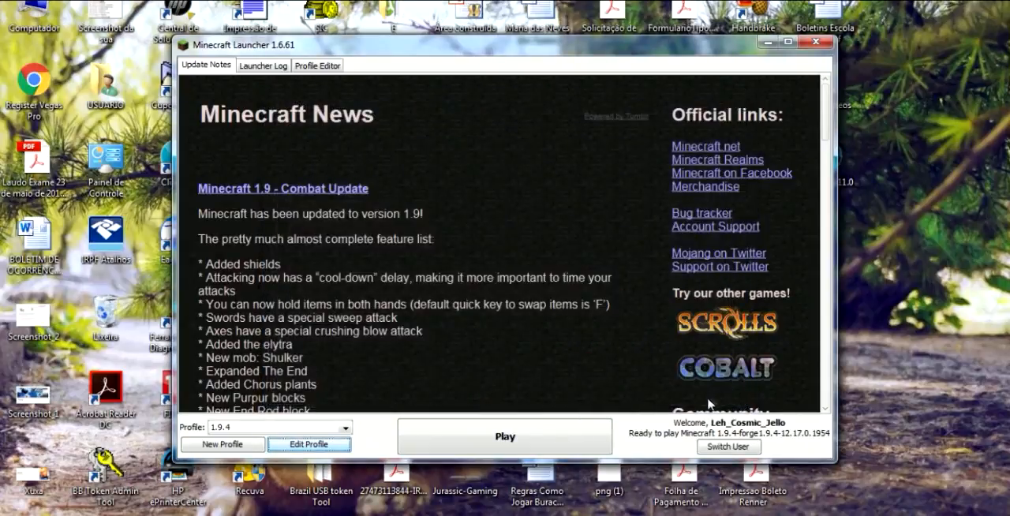
left_click(466, 447)
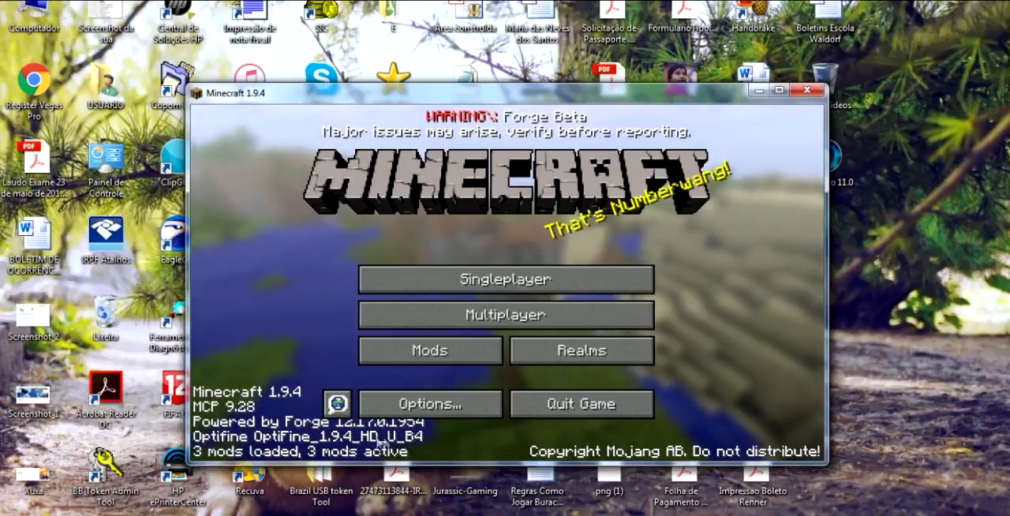
Check the loaded mods list (Forge, OptiFine) and return to the title menu
left_click(470, 355)
left_click(545, 419)
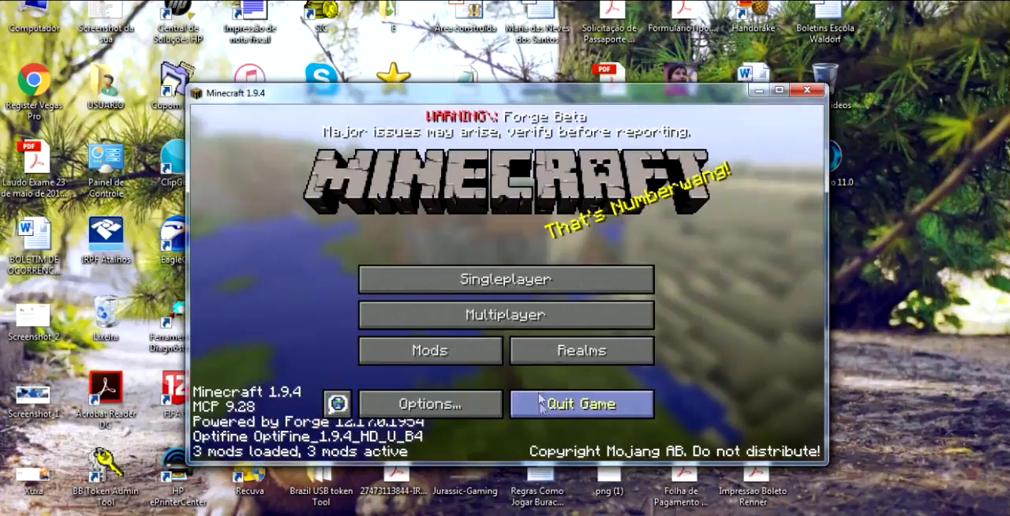
left_click(513, 287)
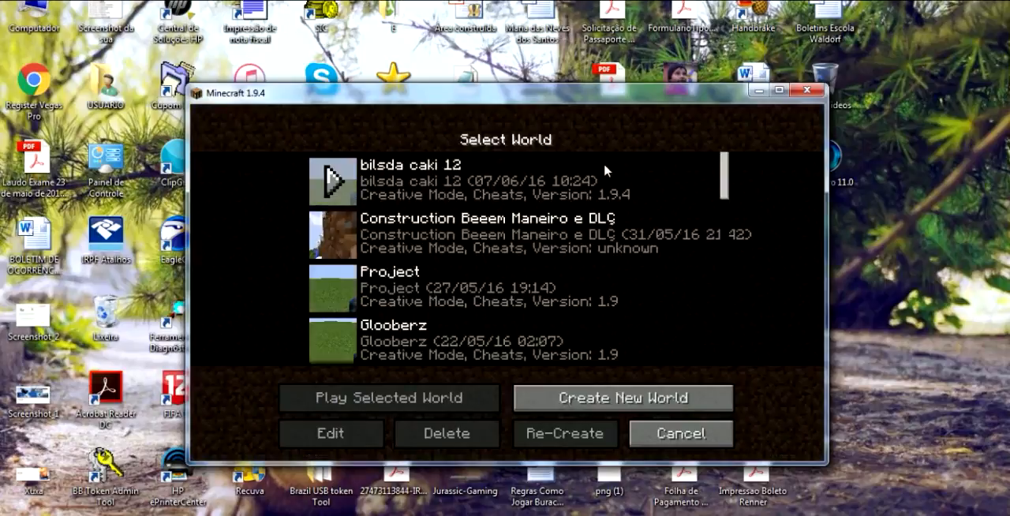
left_click(670, 434)
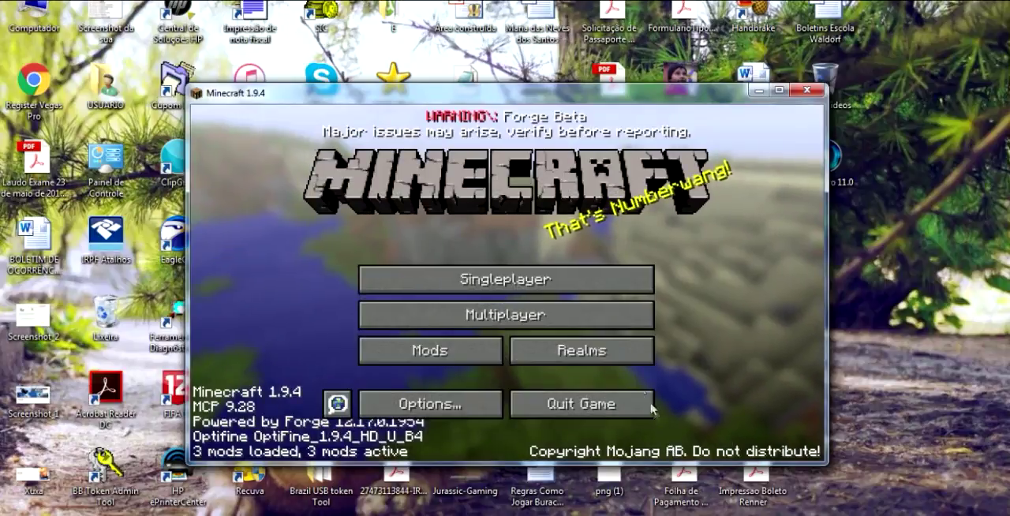
Bring up the Select World list showing saved worlds like bilsda caki 12 and Project
left_click(552, 282)
scroll(493, 288, "down", 1)
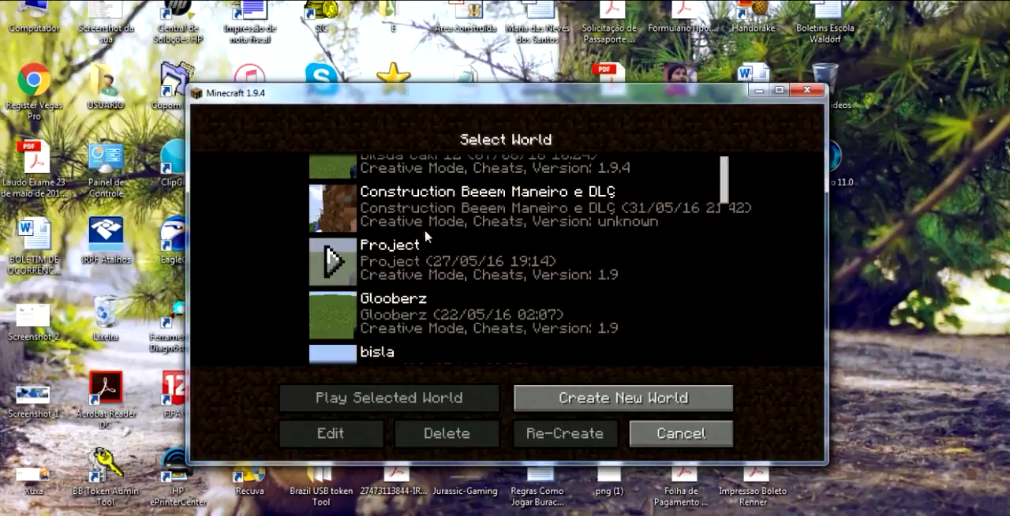
scroll(437, 249, "up", 1)
scroll(424, 237, "down", 1)
scroll(425, 260, "up", 1)
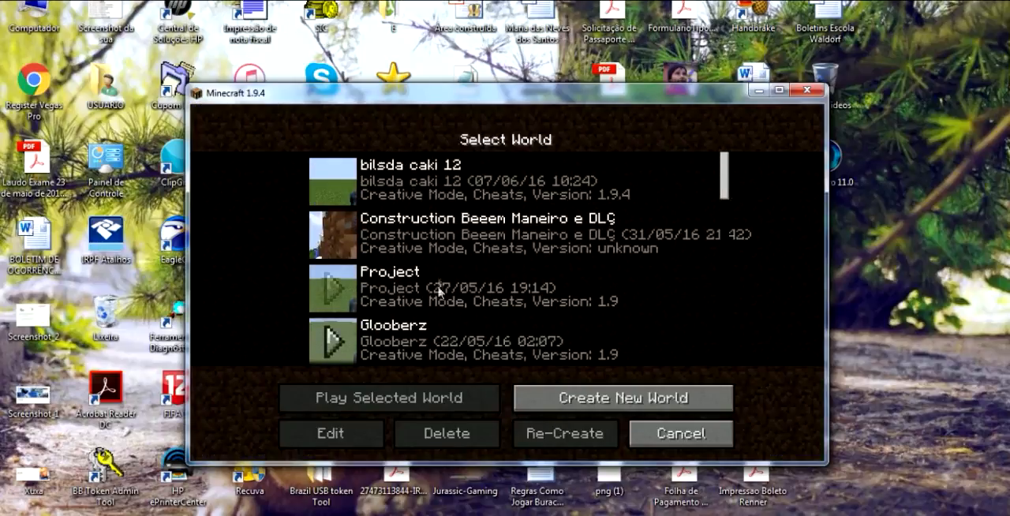
scroll(425, 284, "down", 1)
left_click(676, 442)
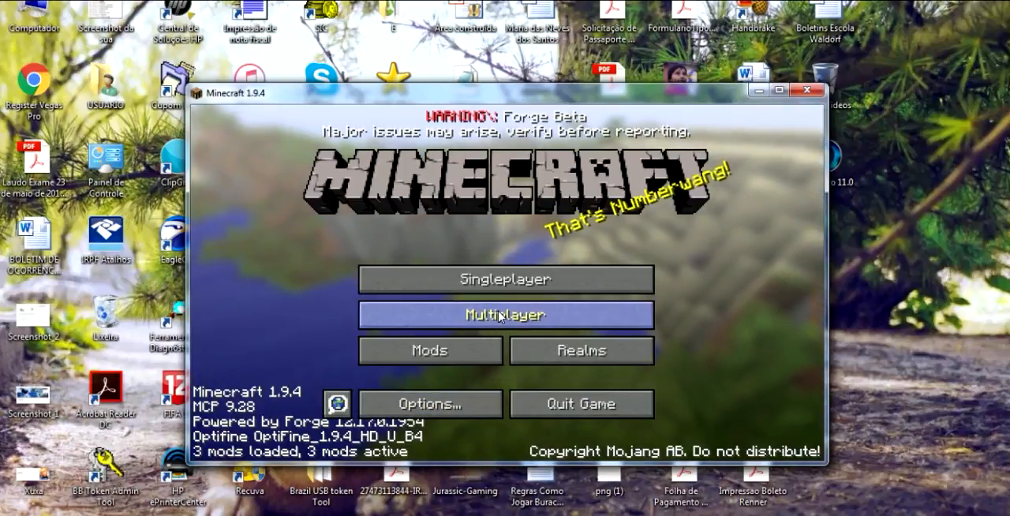
left_click(490, 282)
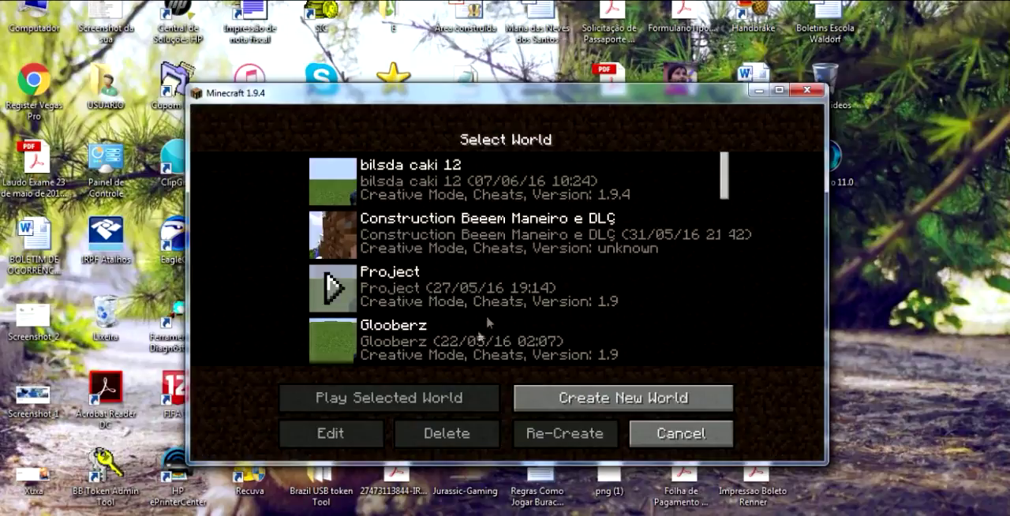
Start a new world and set its game mode to Creative
left_click(592, 407)
left_click(517, 289)
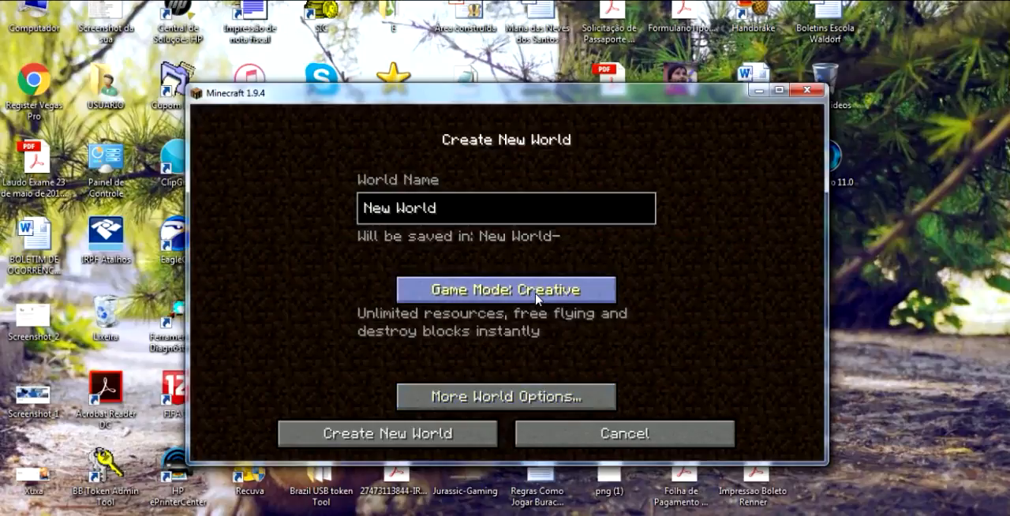
left_click(538, 296)
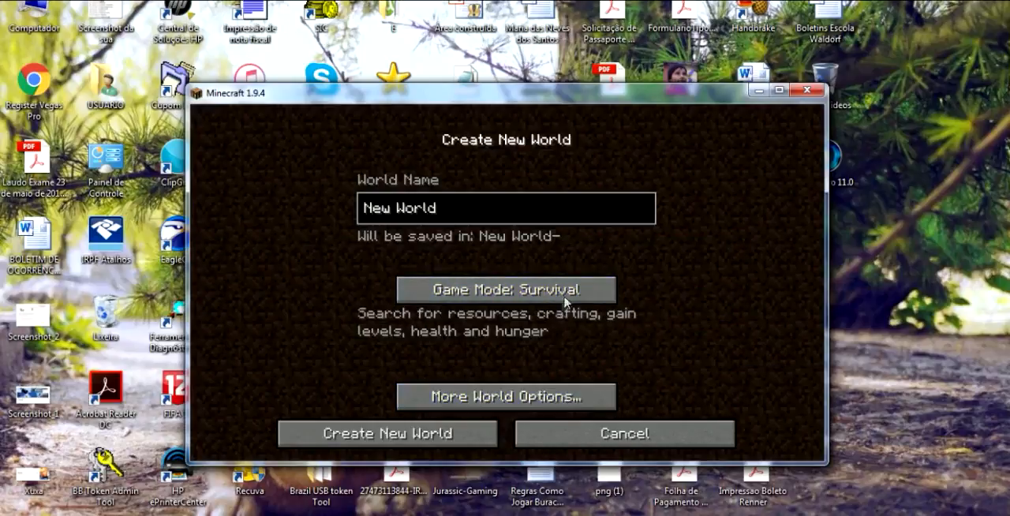
left_click(565, 296)
Set world type Superflat with a blank seed and create New World-F
left_click(521, 396)
left_click(614, 267)
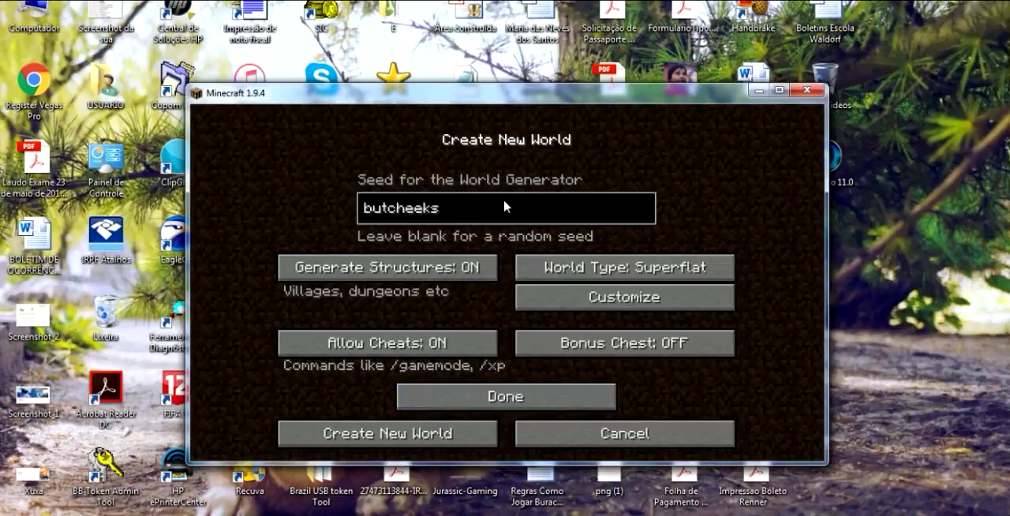
key("BackSpace")
key("BackSpace")
key("BackSpace")
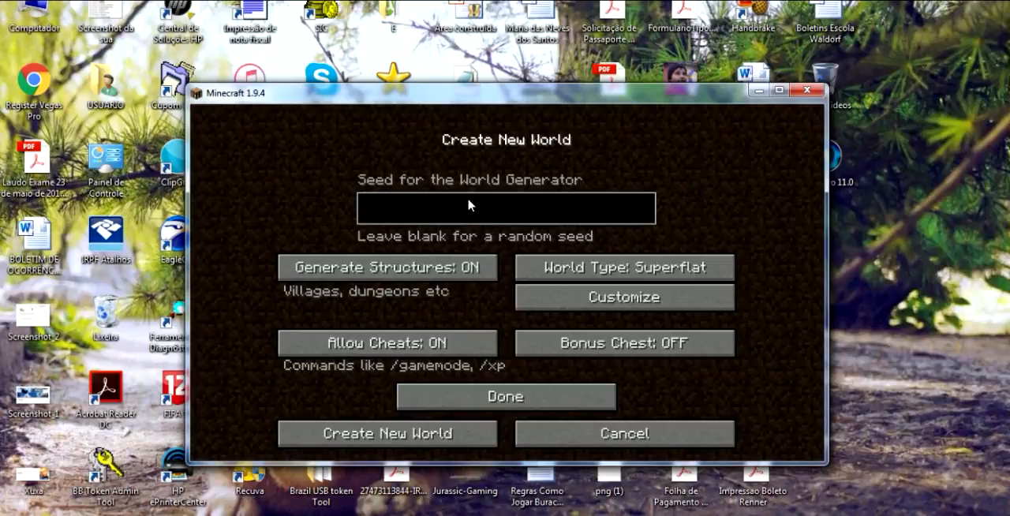
type("f")
left_click(485, 395)
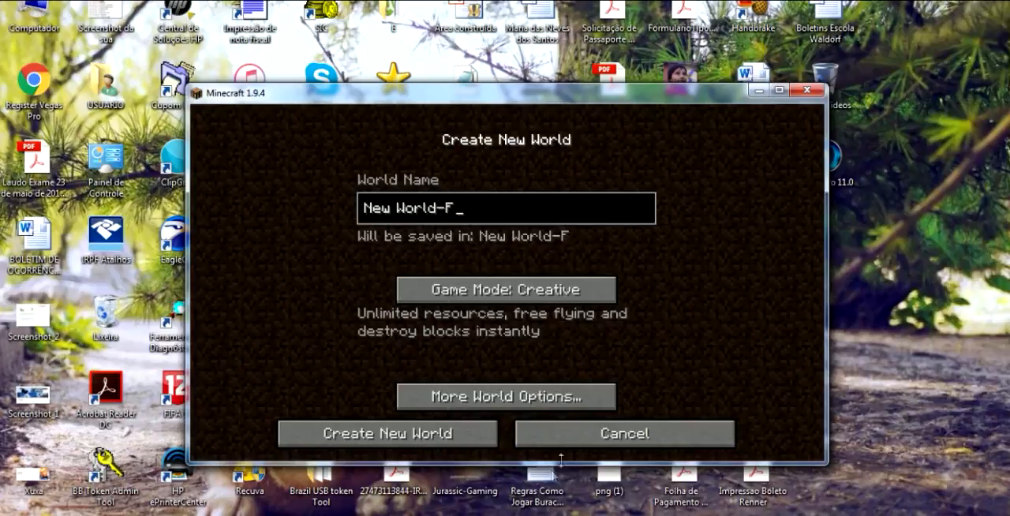
left_click(442, 433)
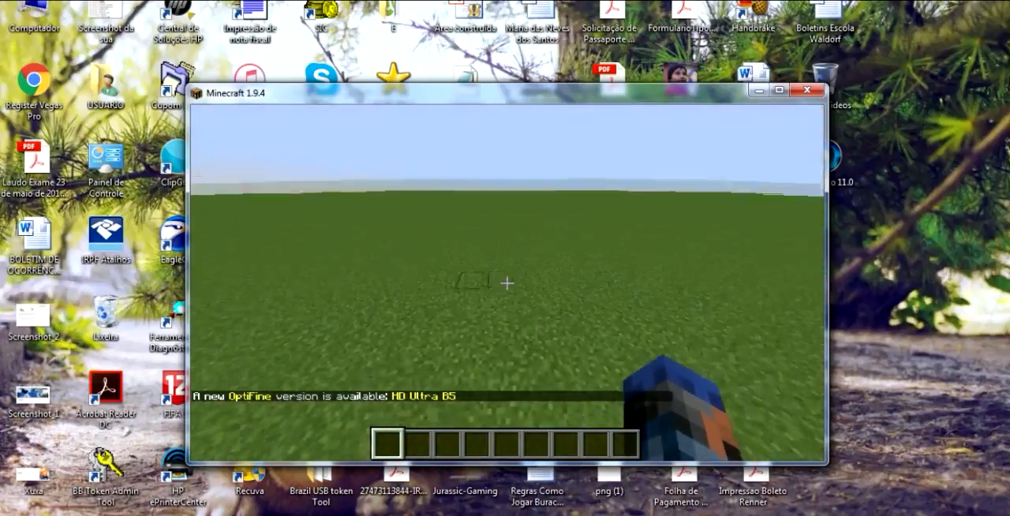
Break a grass block, view the creative inventory, then pause to the game menu
left_click(506, 283)
key("e")
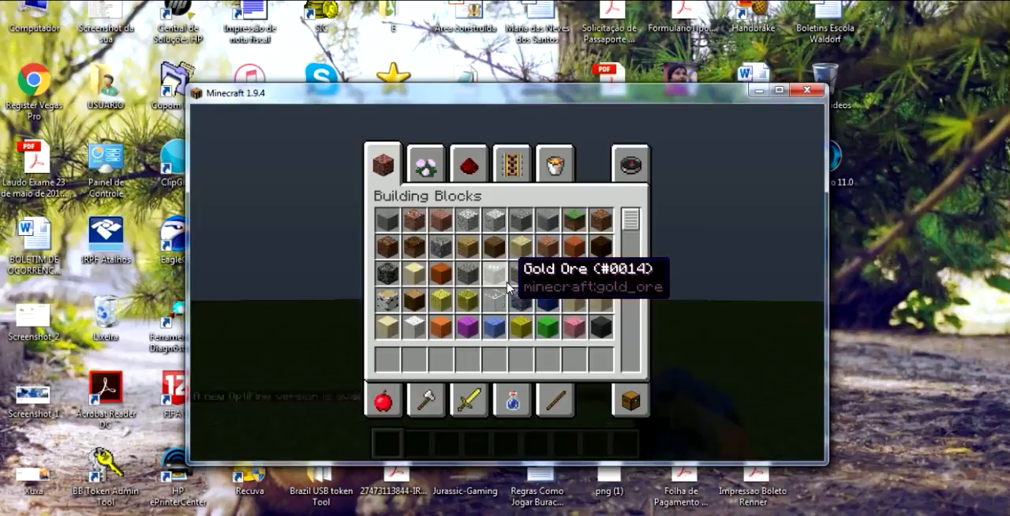
key("e")
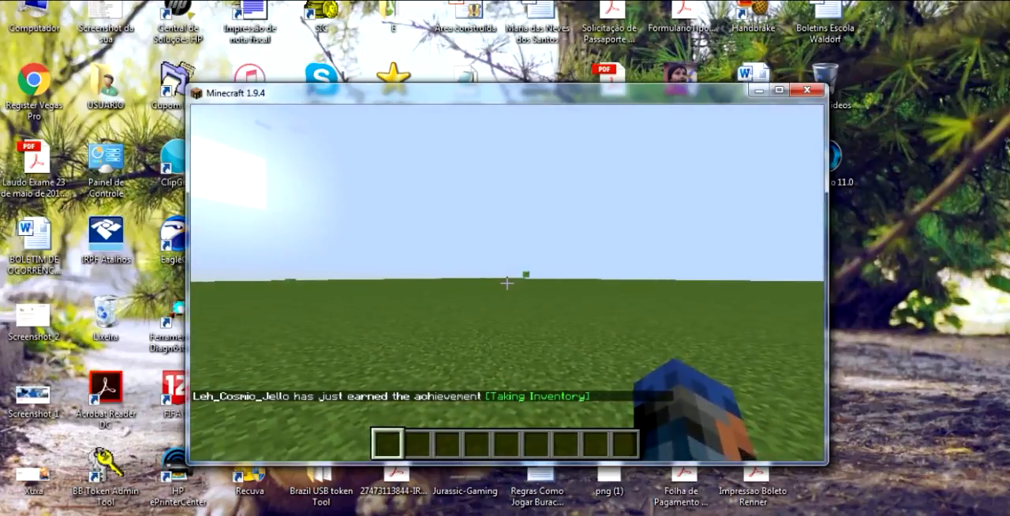
key("Escape")
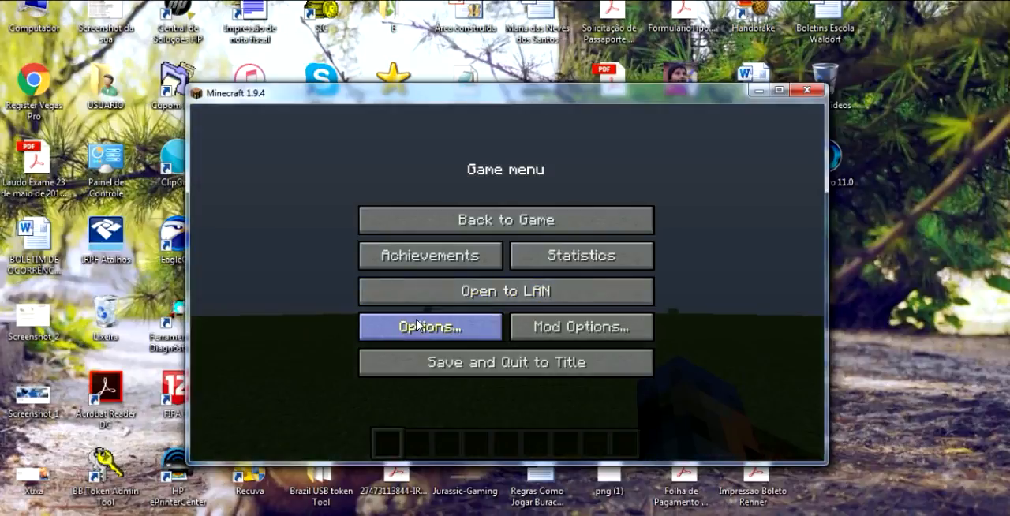